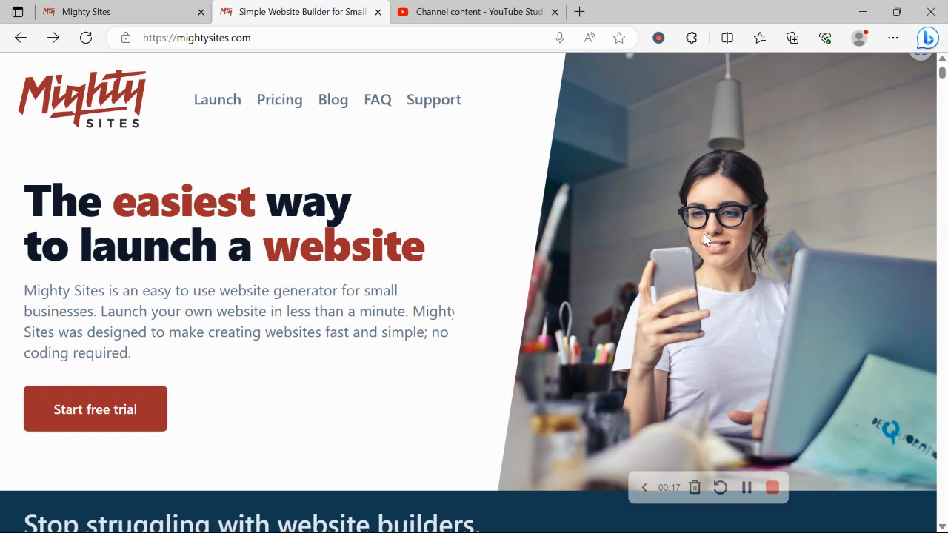
Read through the one-page website guide, briefly highlighting its heading.
scroll(704, 239, down, 3)
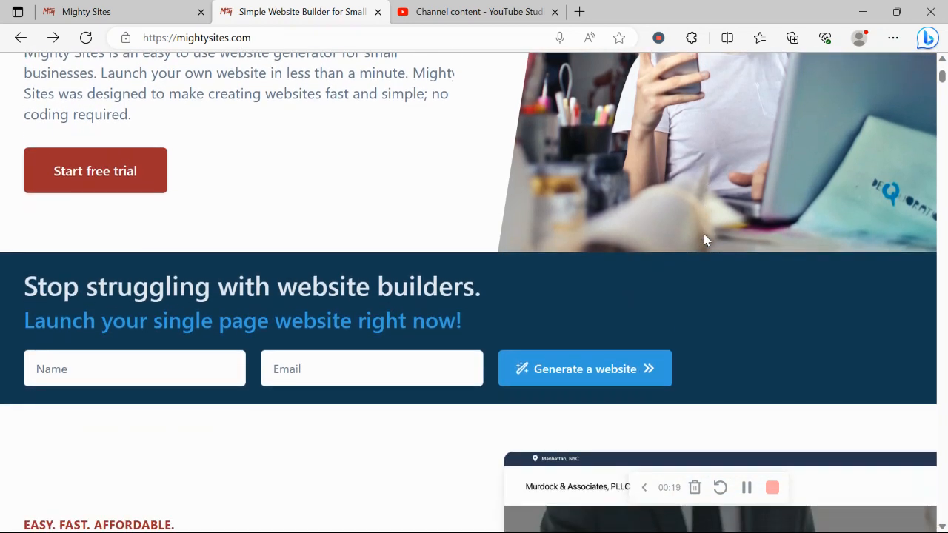
scroll(704, 239, down, 3)
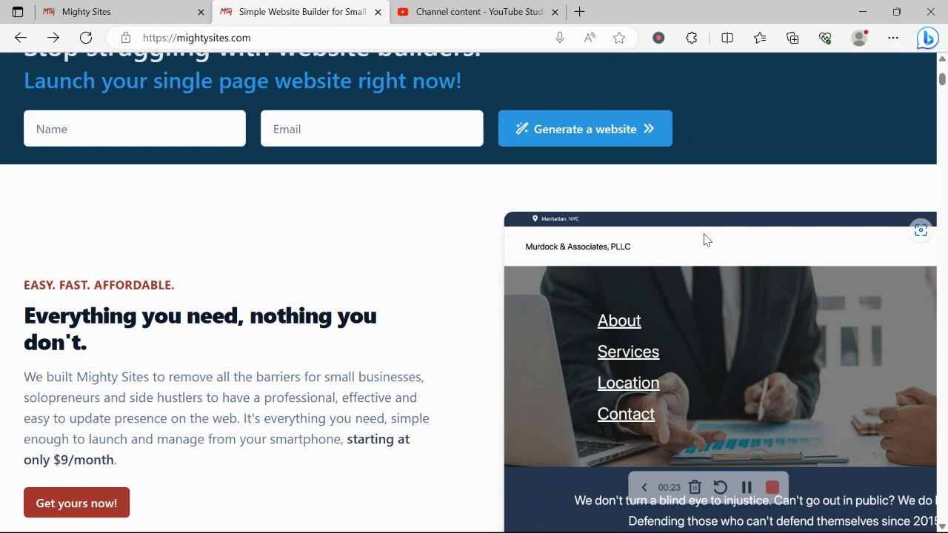
scroll(704, 239, down, 2)
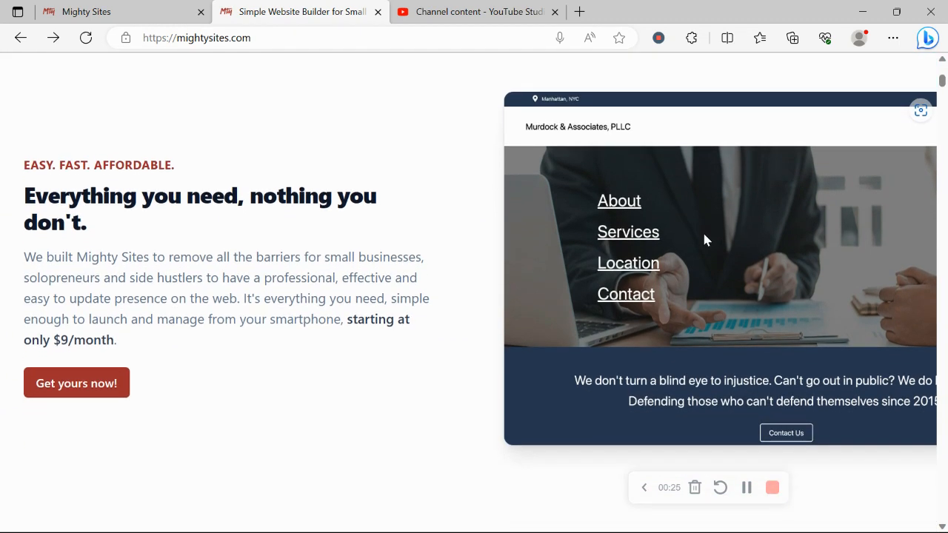
scroll(704, 238, down, 1)
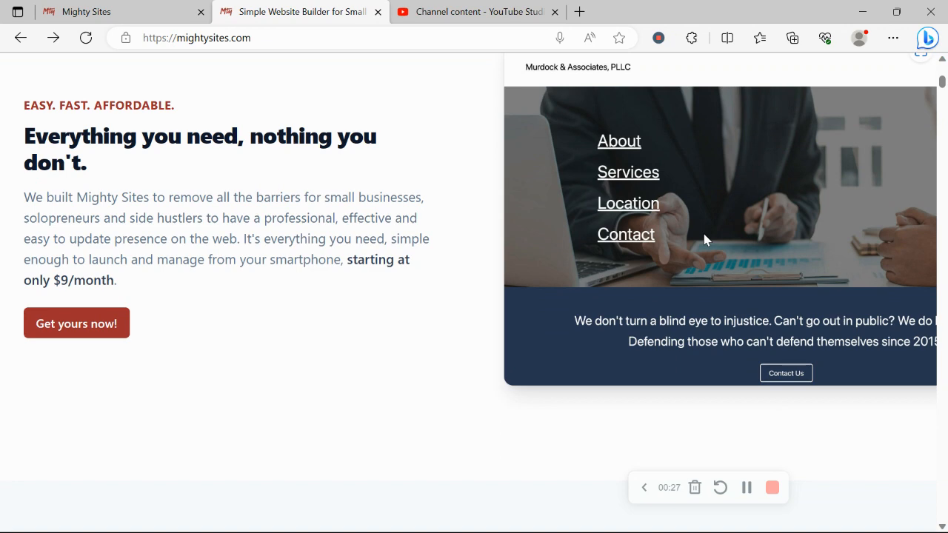
scroll(704, 239, down, 3)
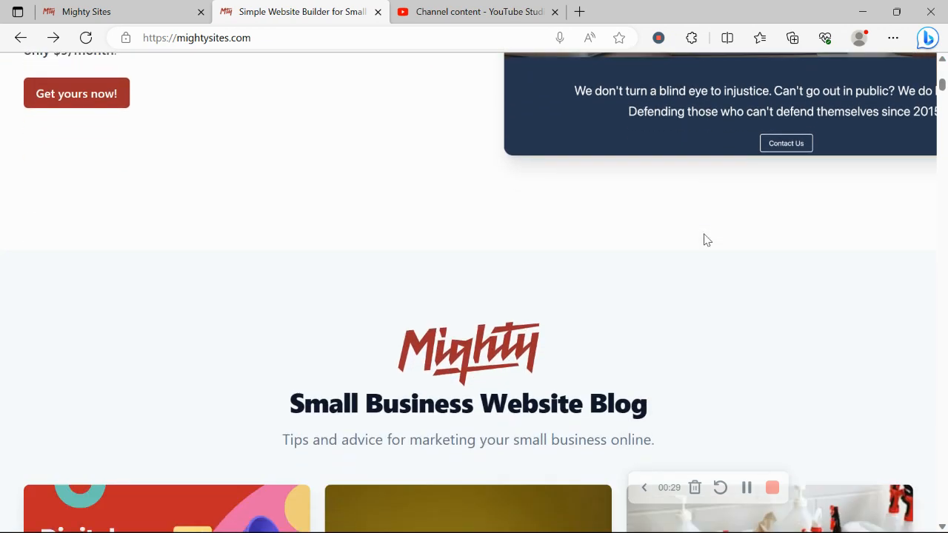
scroll(704, 240, down, 5)
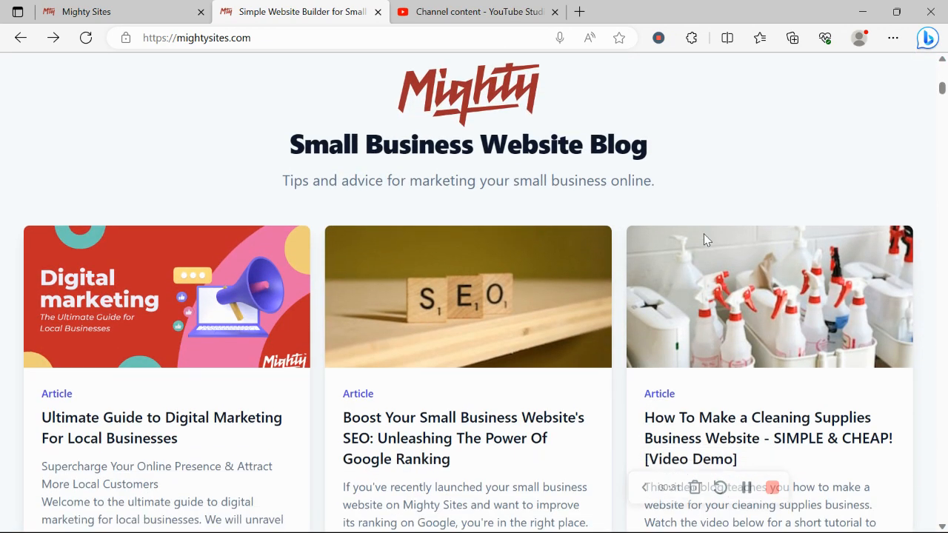
scroll(704, 239, down, 5)
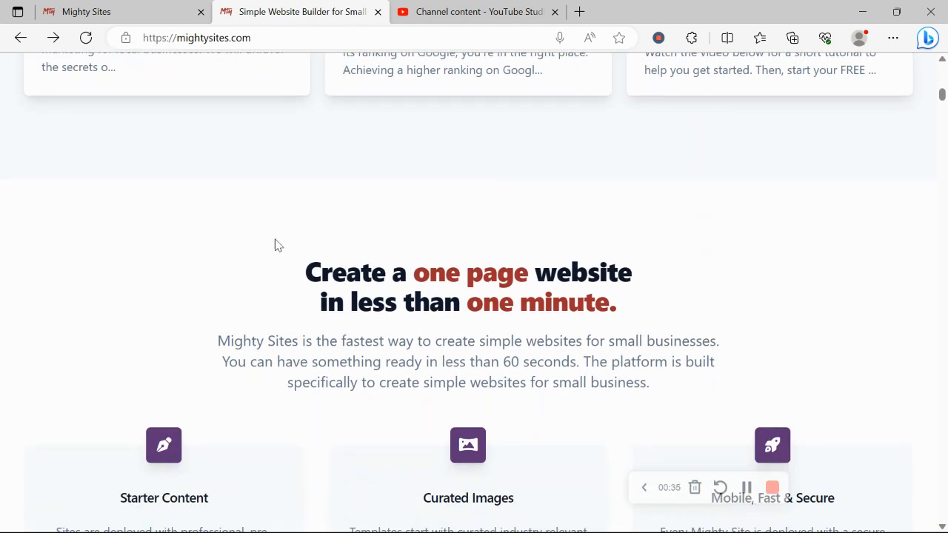
drag(295, 274, 676, 303)
click(314, 384)
scroll(315, 384, down, 6)
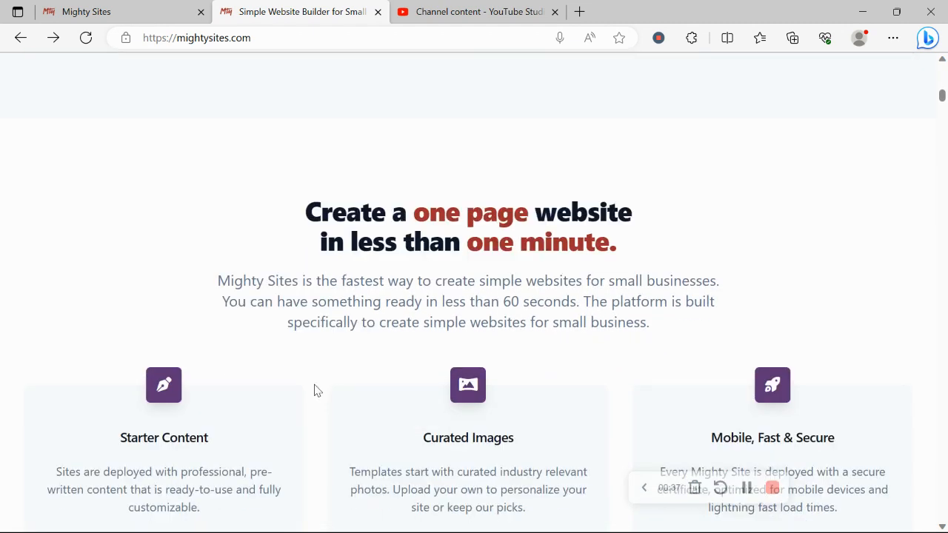
In Mighty Sites, search the market templates for 'data e' and choose Data Entry Service.
click(166, 7)
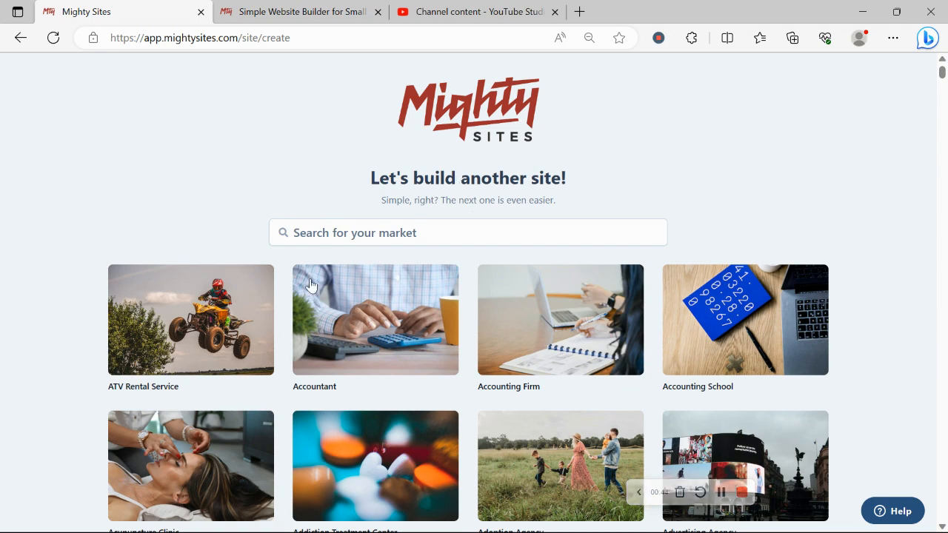
scroll(206, 194, down, 5)
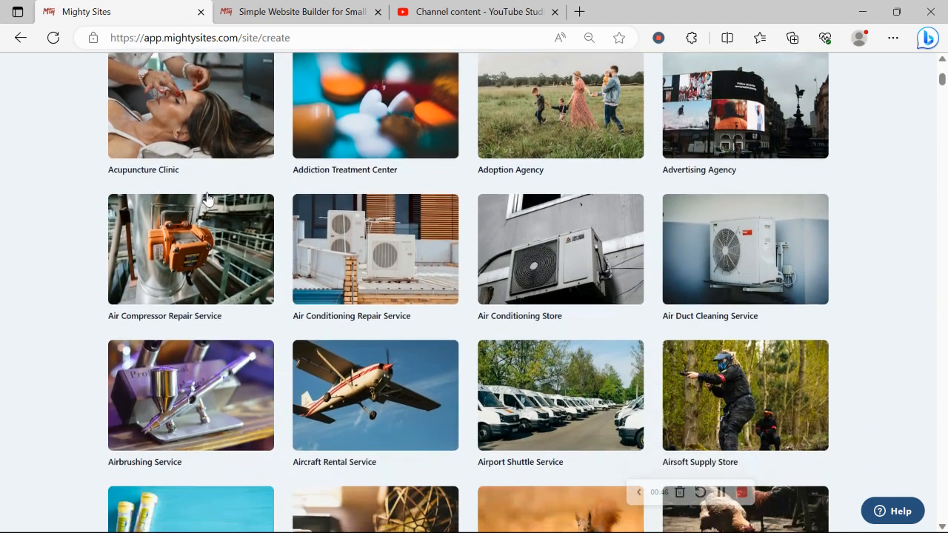
scroll(209, 197, down, 8)
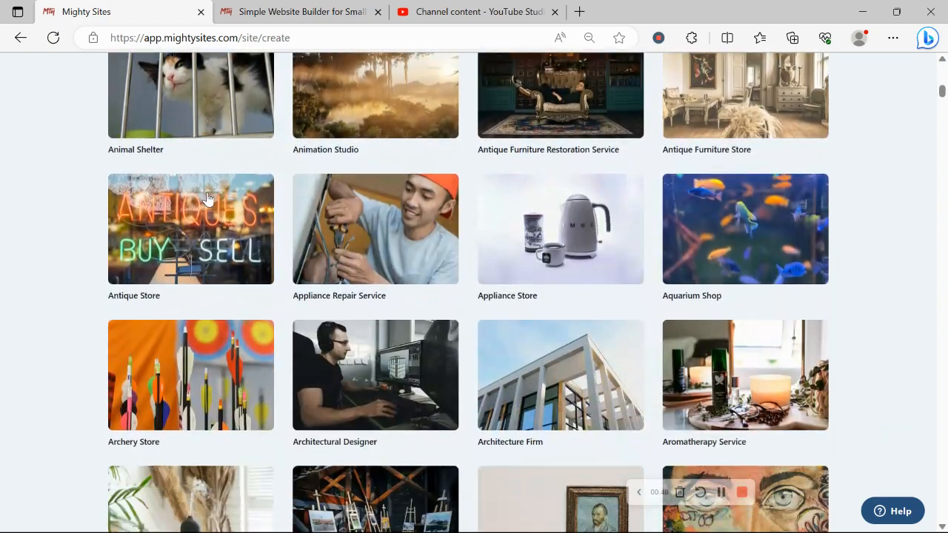
scroll(208, 197, down, 6)
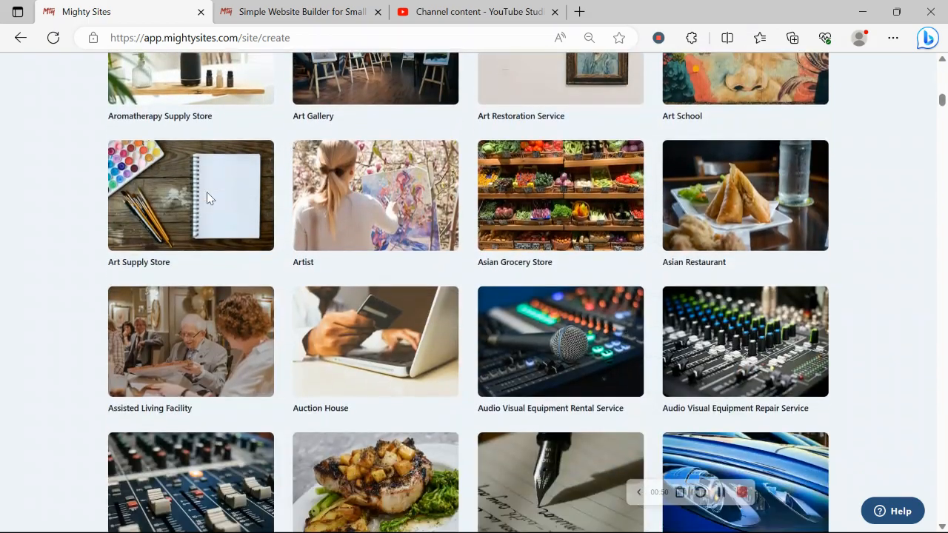
scroll(207, 198, up, 20)
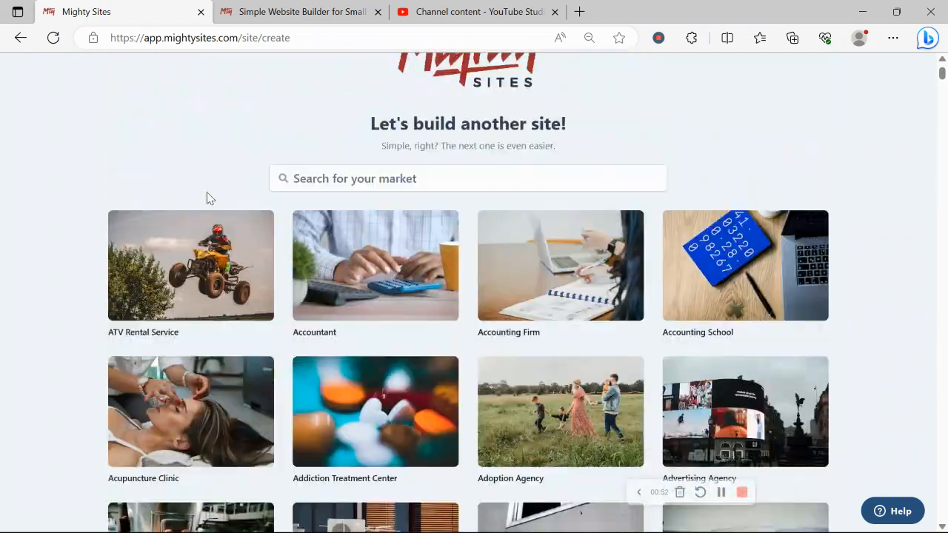
scroll(206, 198, up, 1)
click(328, 228)
text(data)
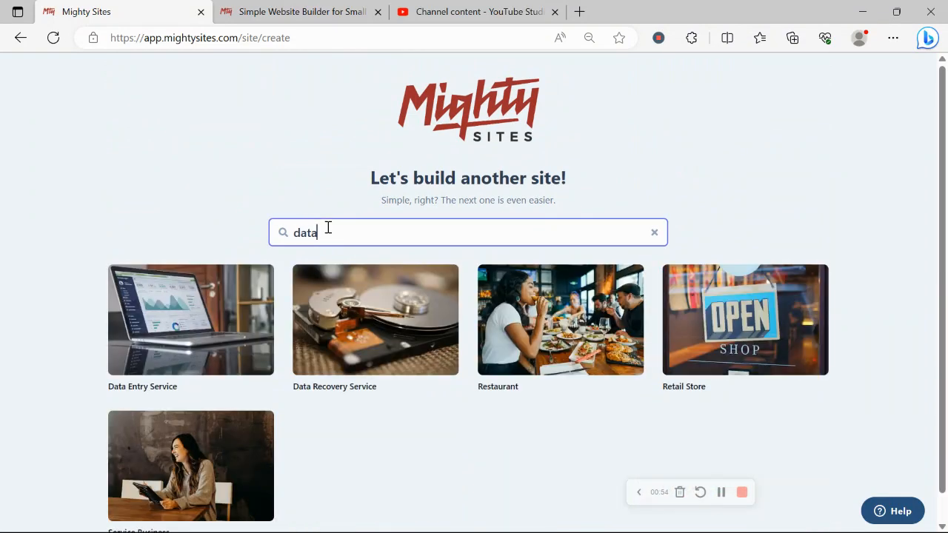
text( e)
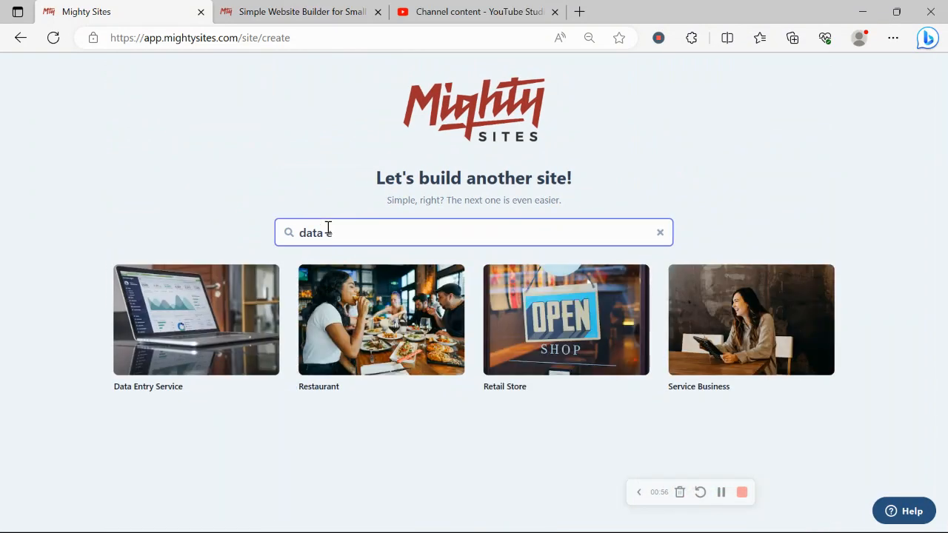
click(218, 359)
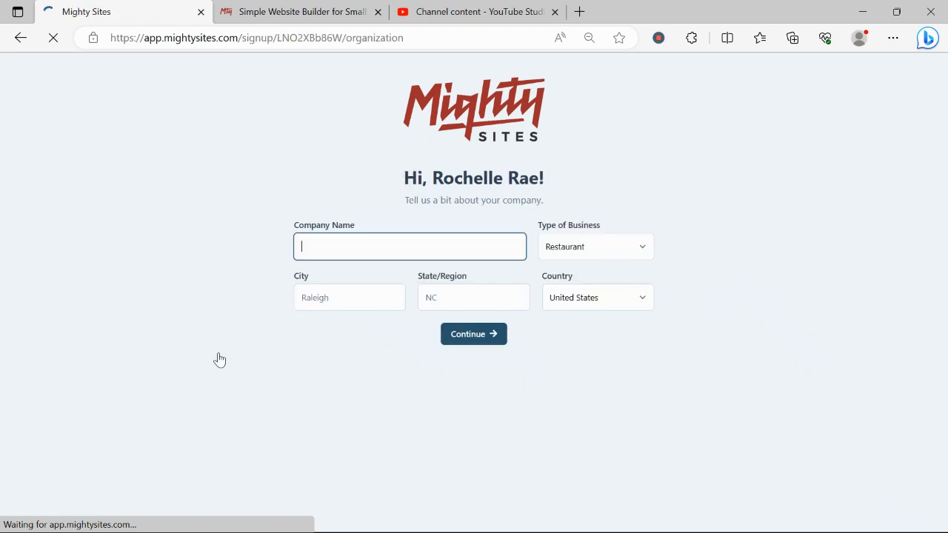
Enter company name 'Rochelle's Data E', city Denver and state Colorado.
text(Roche)
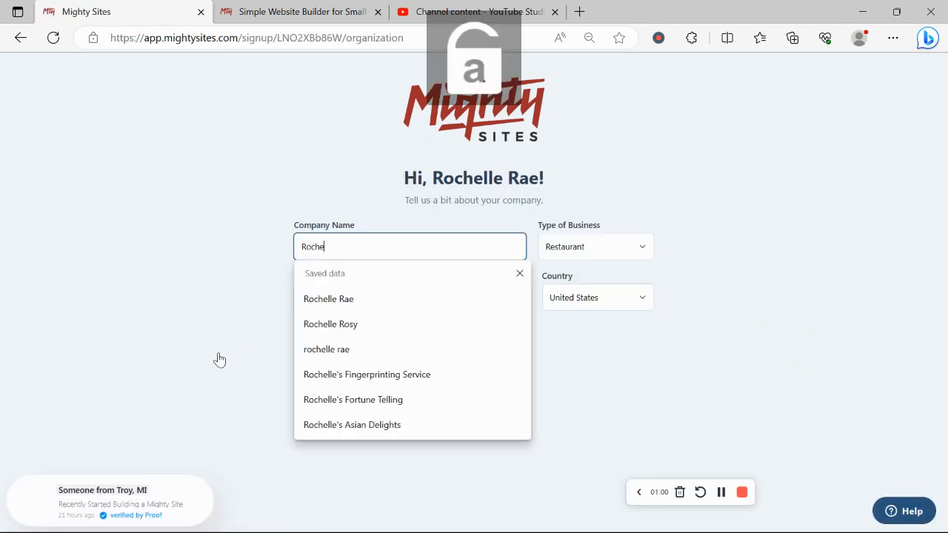
text(lle's )
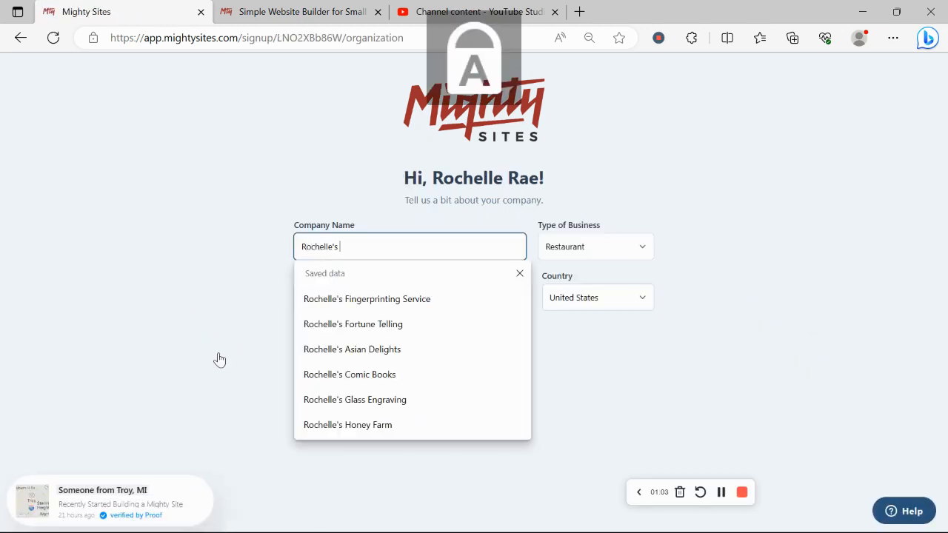
text(Data Entry)
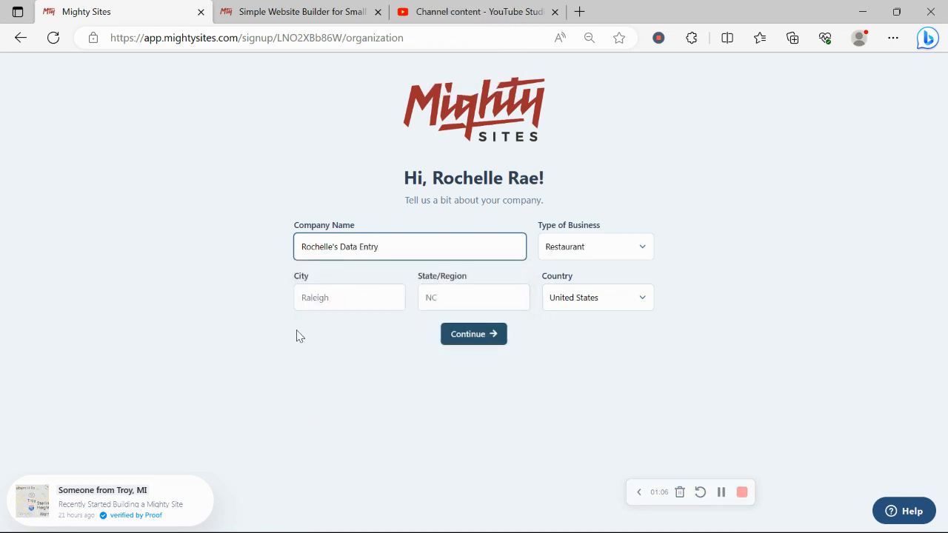
click(354, 310)
text(a)
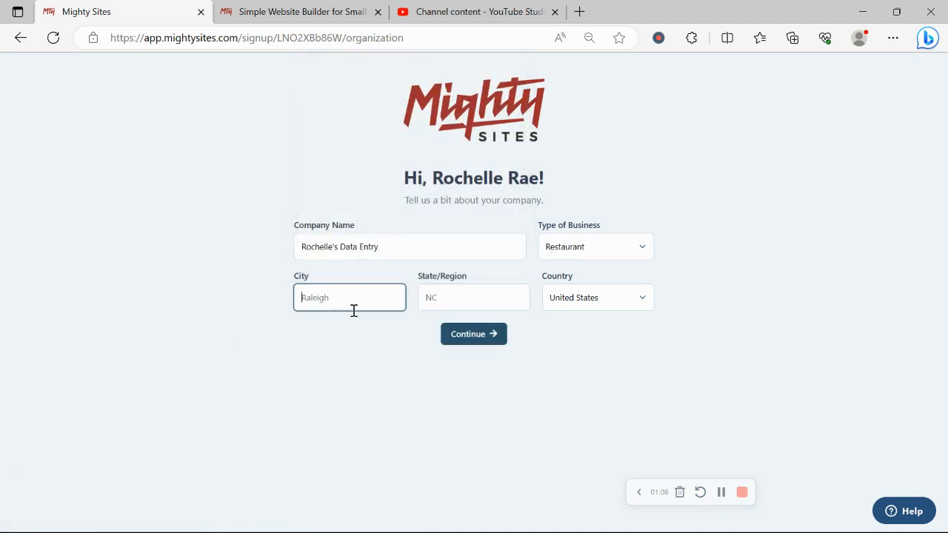
text(Denv)
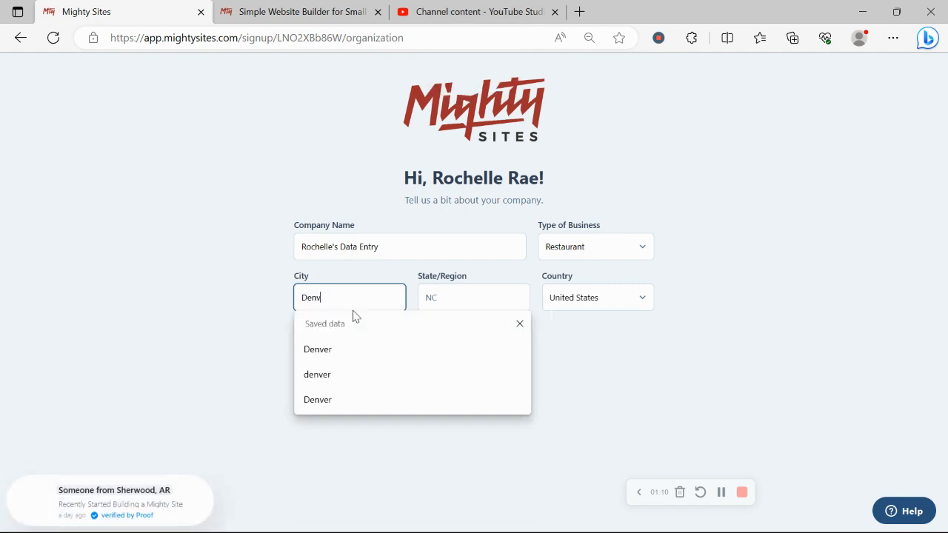
text(er)
click(478, 289)
key(Caps_Lock)
text(C)
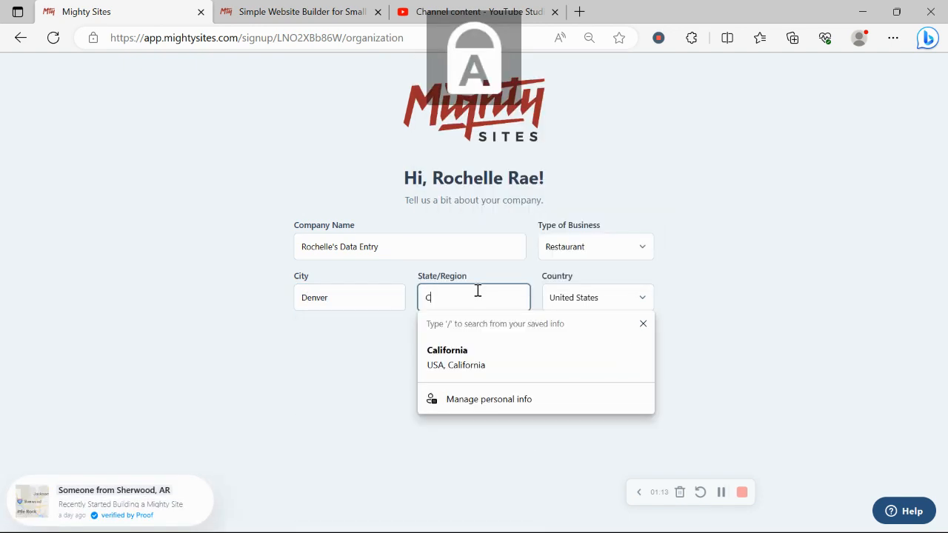
key(Caps_Lock)
text(olorado)
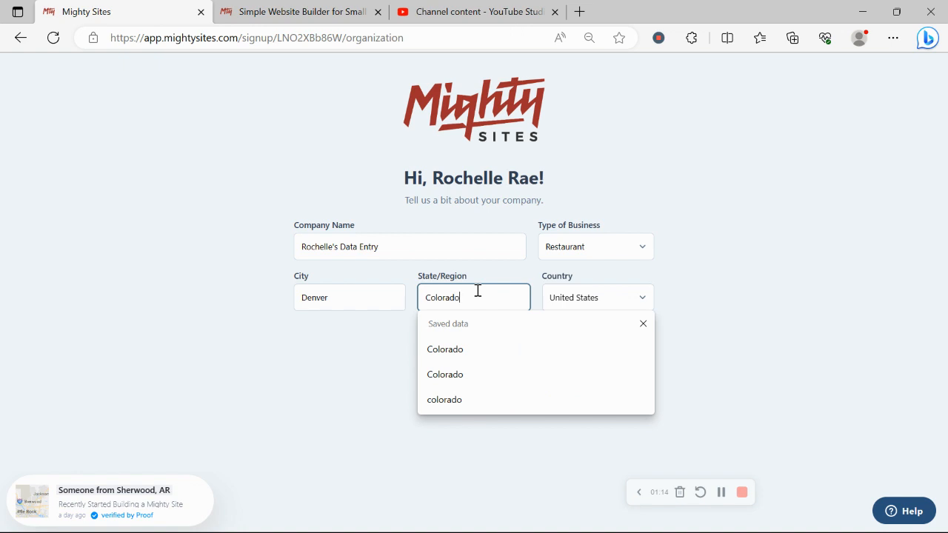
Set business type to Service, keep United States as country, and submit the details.
click(577, 246)
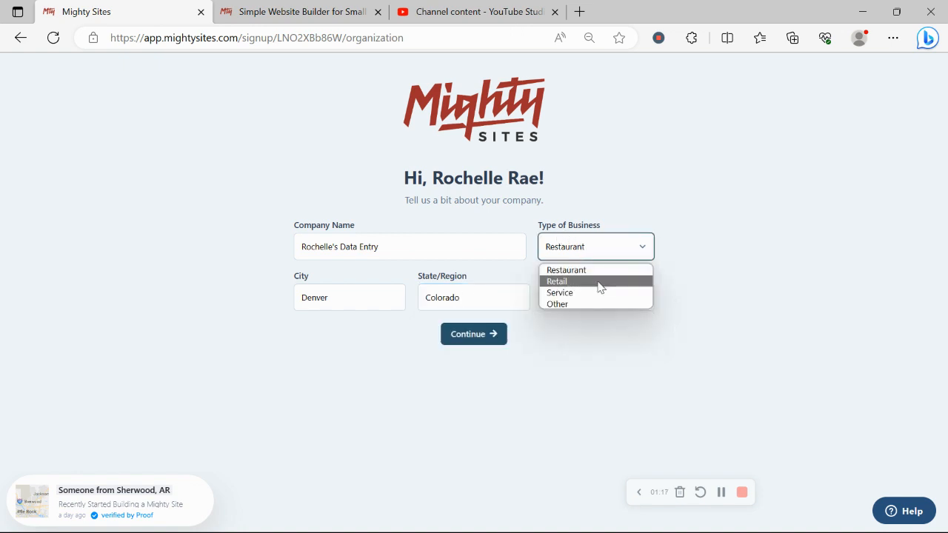
click(601, 293)
click(613, 299)
click(512, 326)
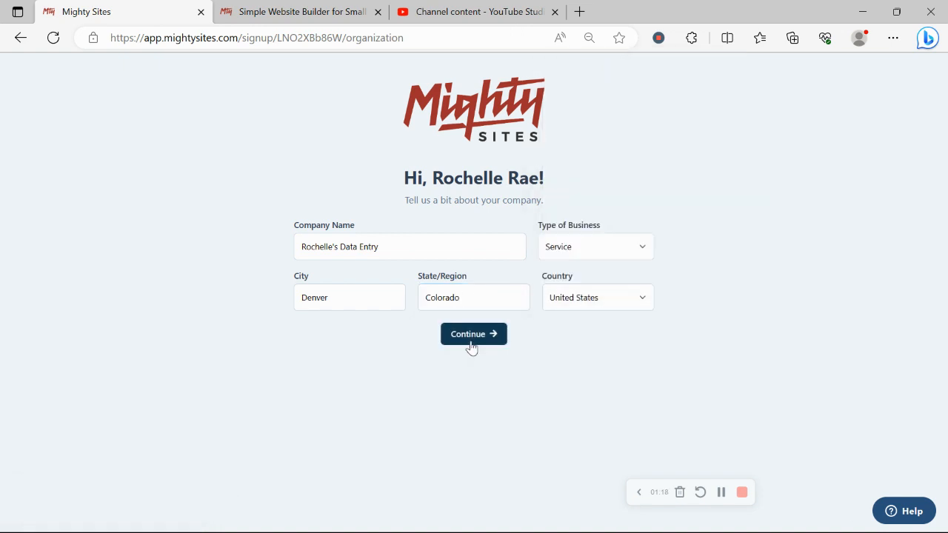
click(470, 347)
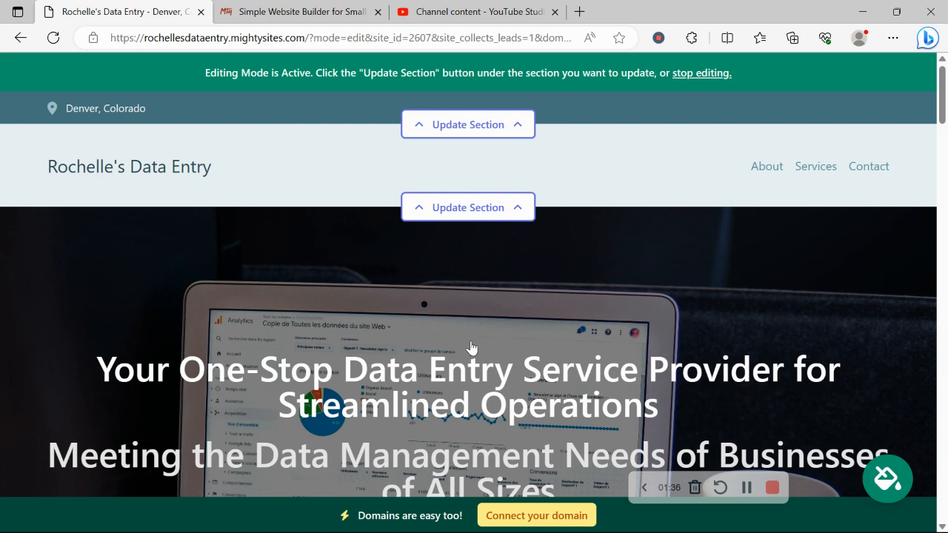
scroll(471, 348, down, 3)
drag(105, 166, 690, 311)
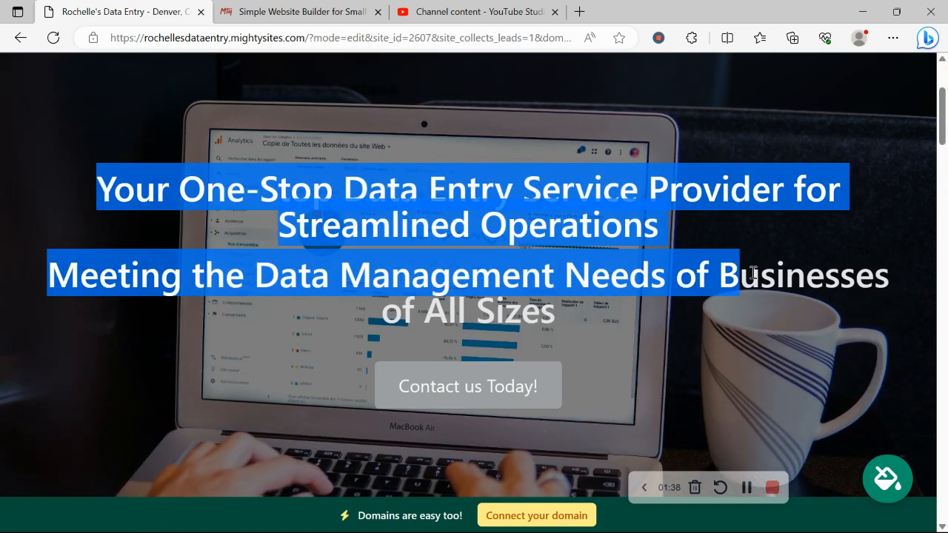
click(346, 376)
scroll(346, 376, down, 1)
scroll(348, 376, down, 6)
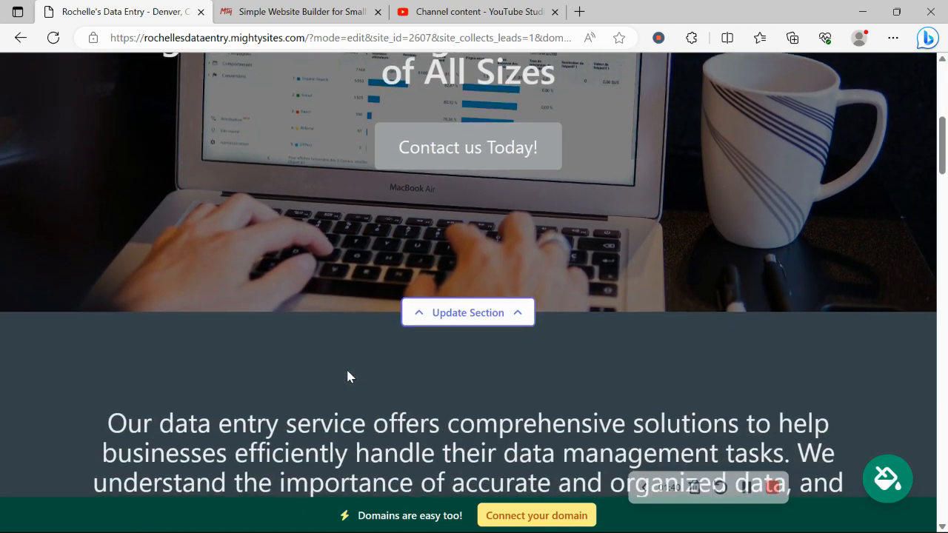
scroll(350, 376, down, 5)
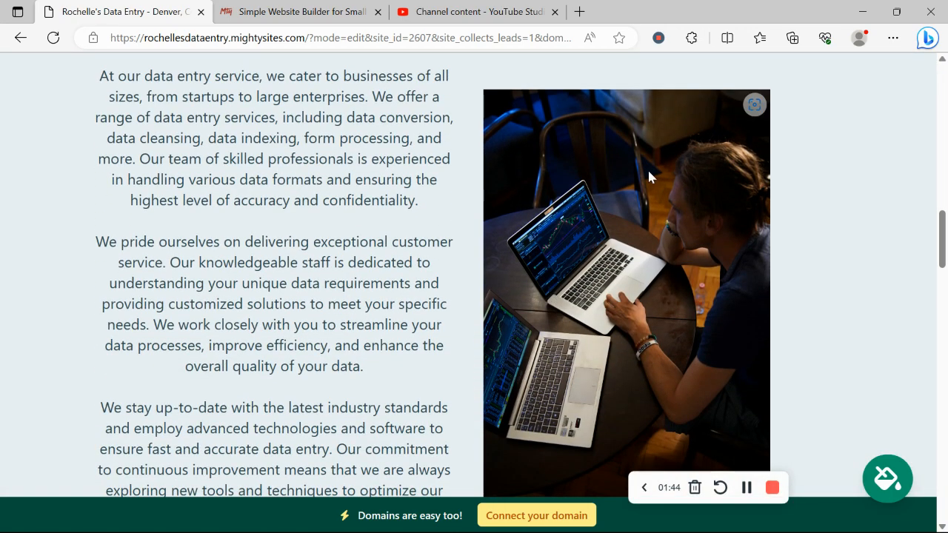
scroll(647, 169, down, 2)
scroll(705, 211, down, 5)
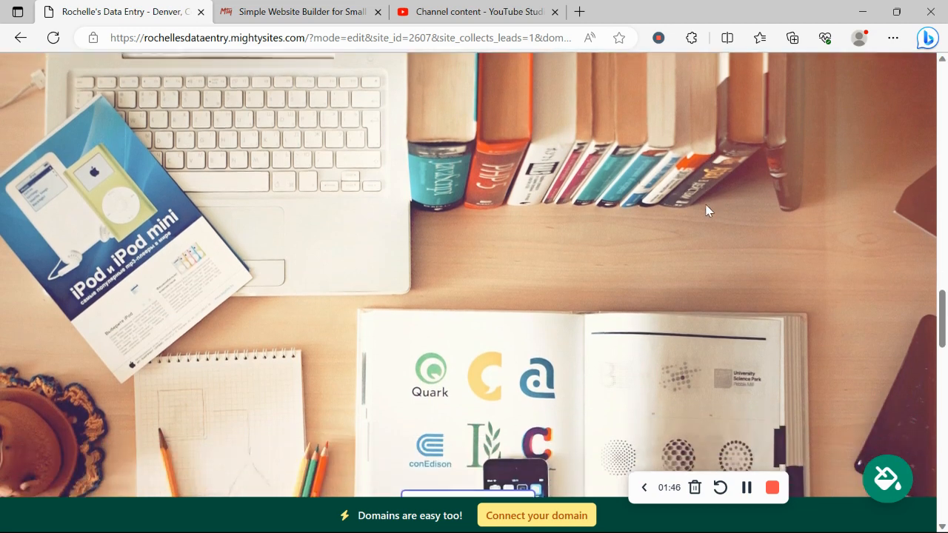
scroll(705, 211, down, 6)
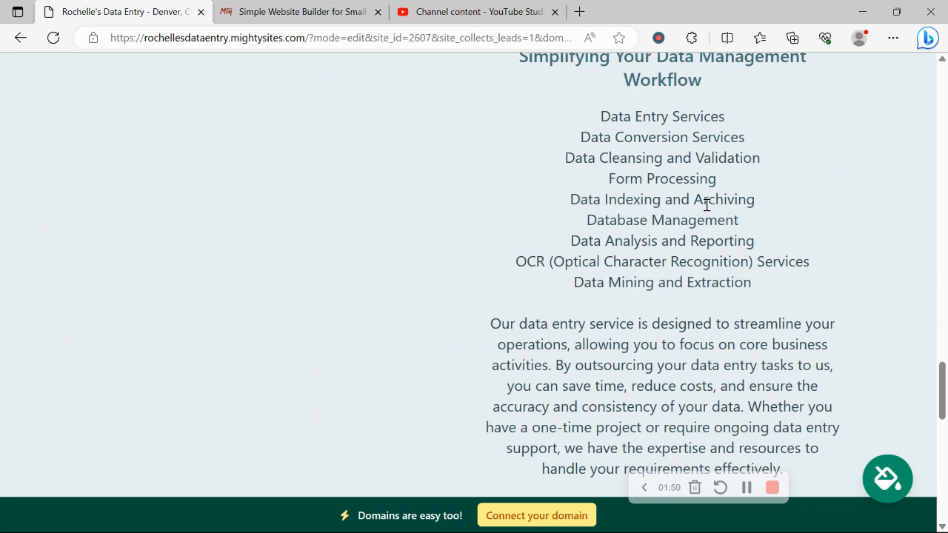
scroll(706, 208, down, 2)
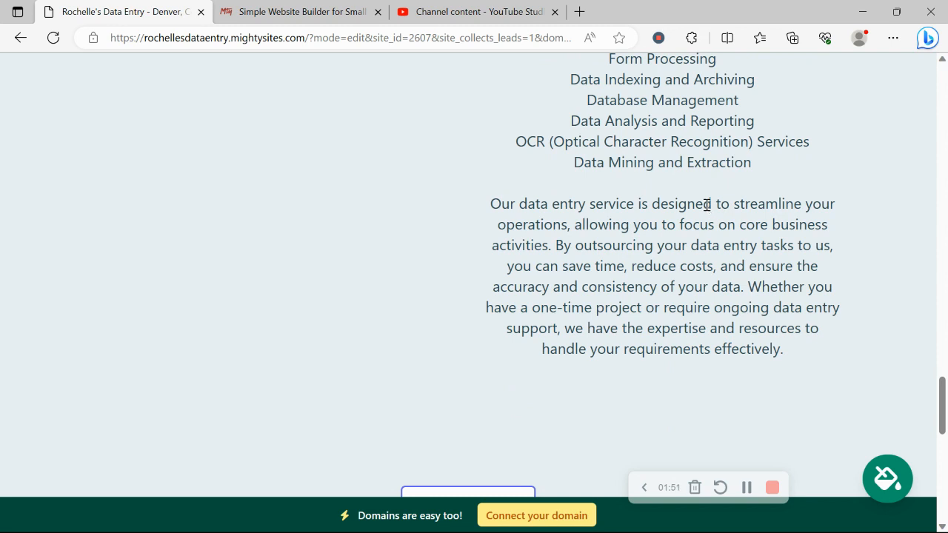
scroll(707, 205, up, 2)
scroll(706, 205, up, 2)
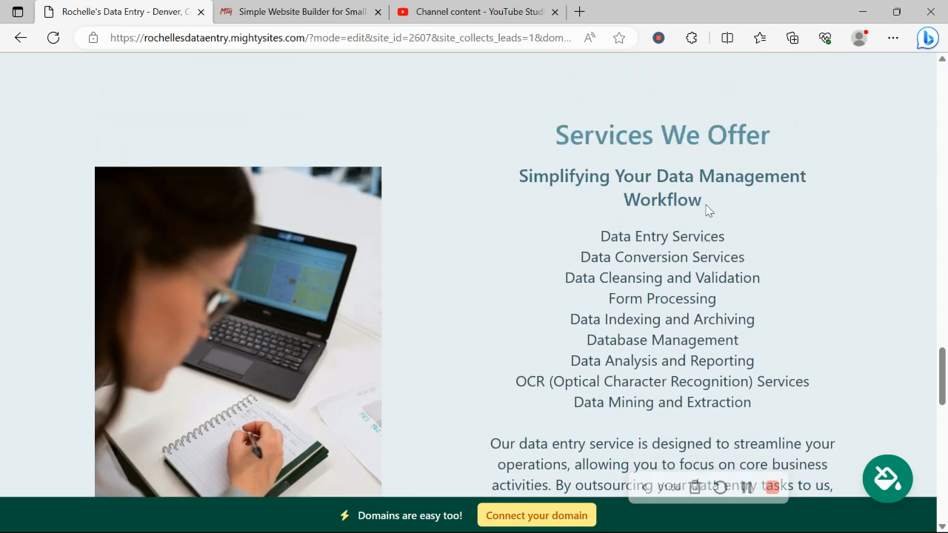
scroll(706, 209, down, 4)
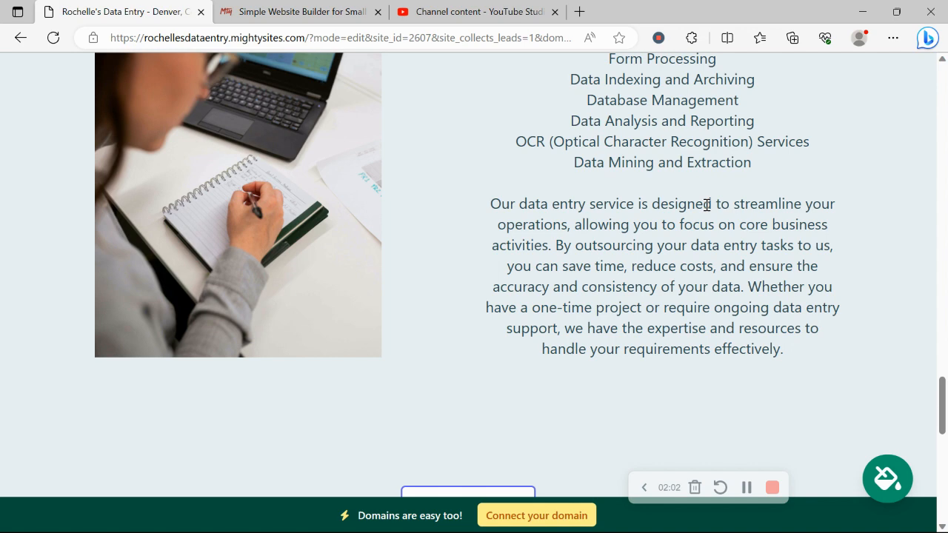
scroll(705, 205, down, 10)
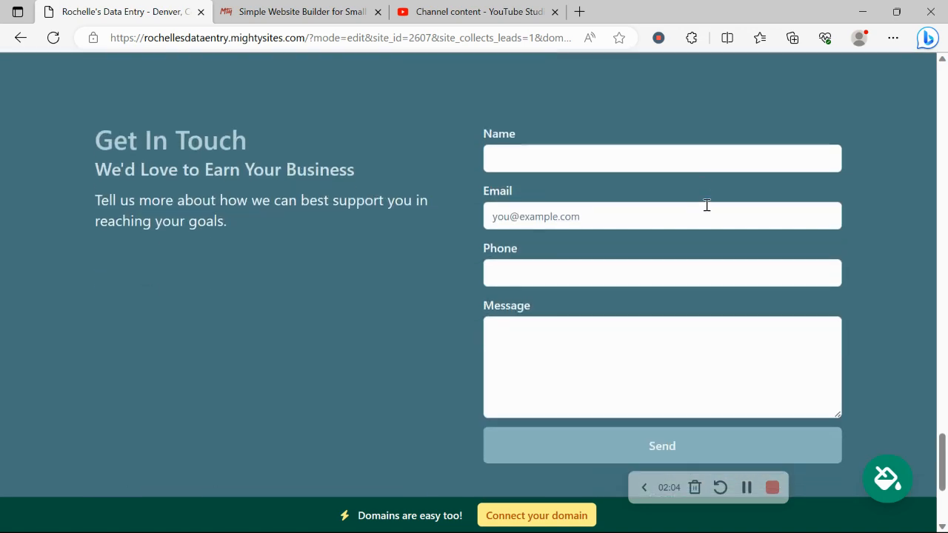
scroll(706, 205, up, 10)
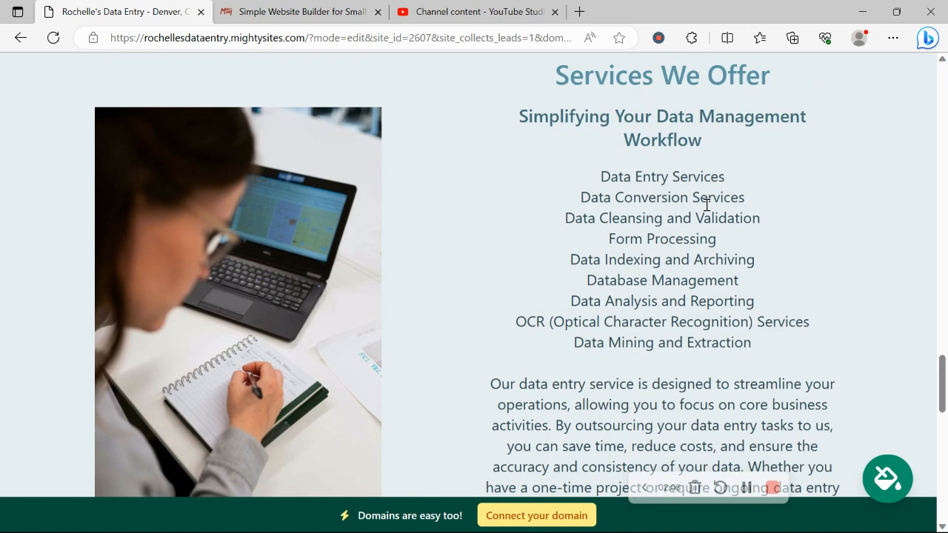
scroll(706, 205, up, 10)
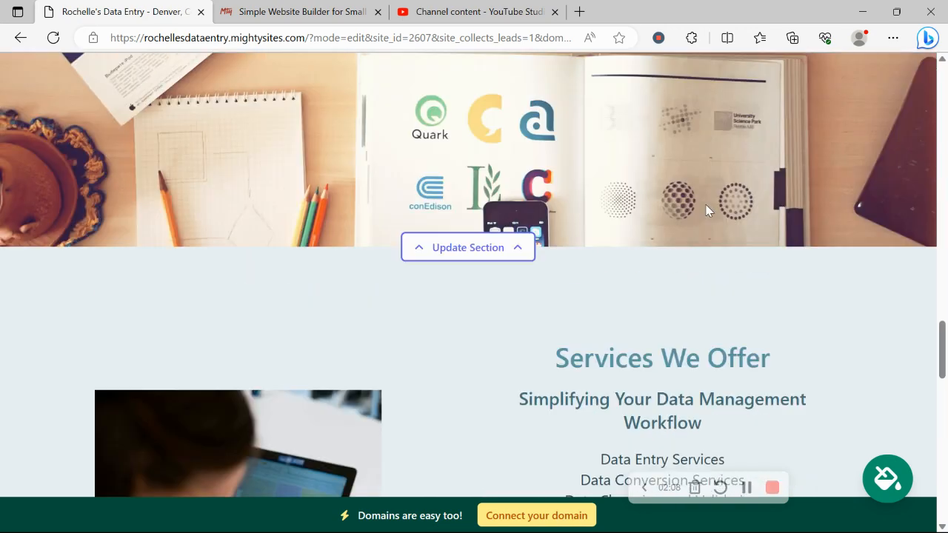
scroll(705, 211, up, 10)
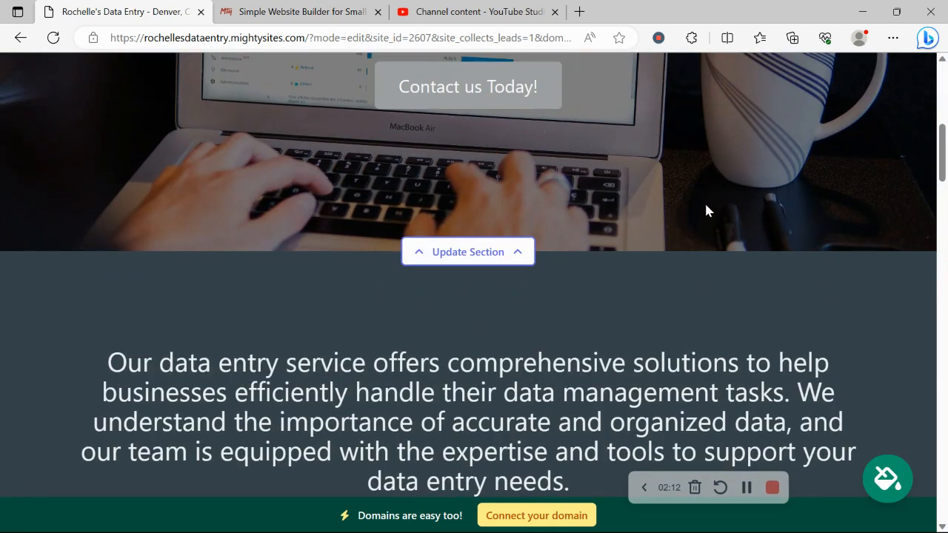
scroll(706, 211, up, 5)
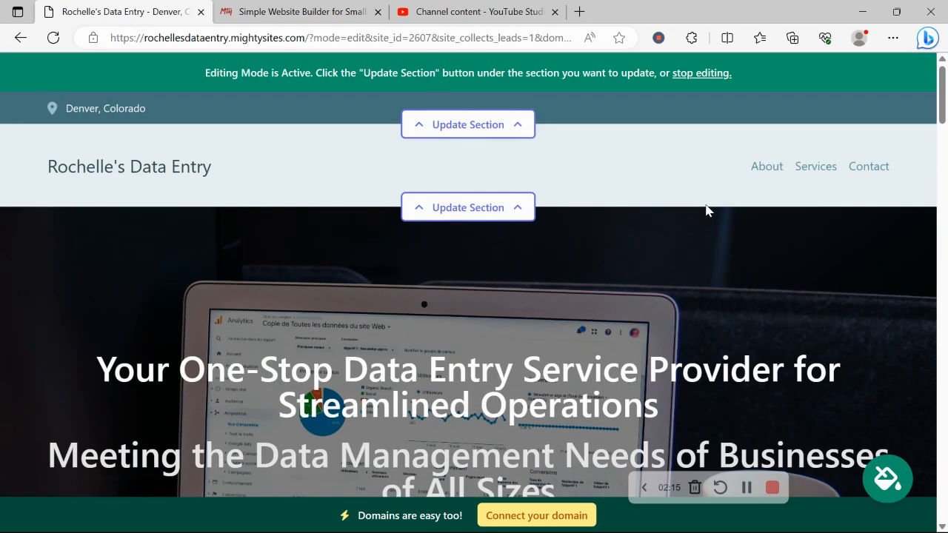
In the top location bar settings, enter the organization email and show it on the site.
click(468, 125)
click(480, 246)
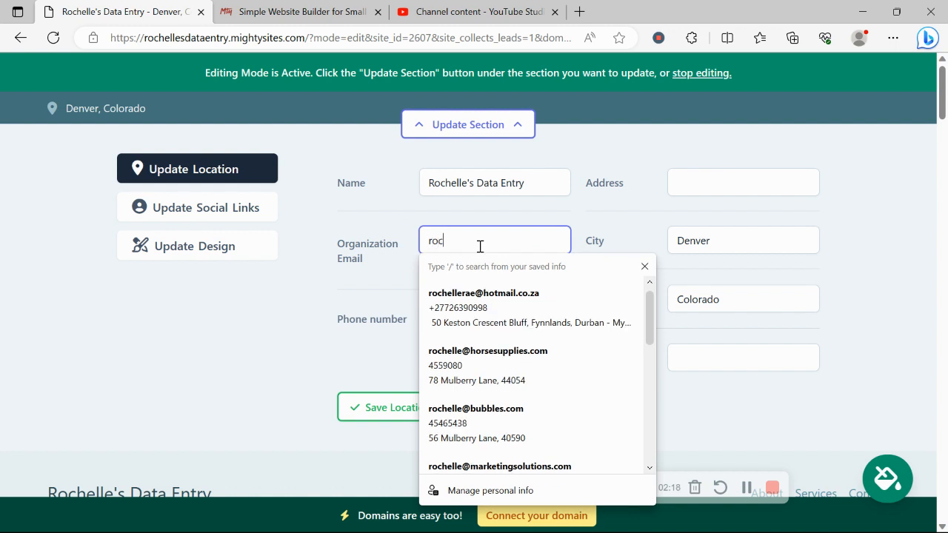
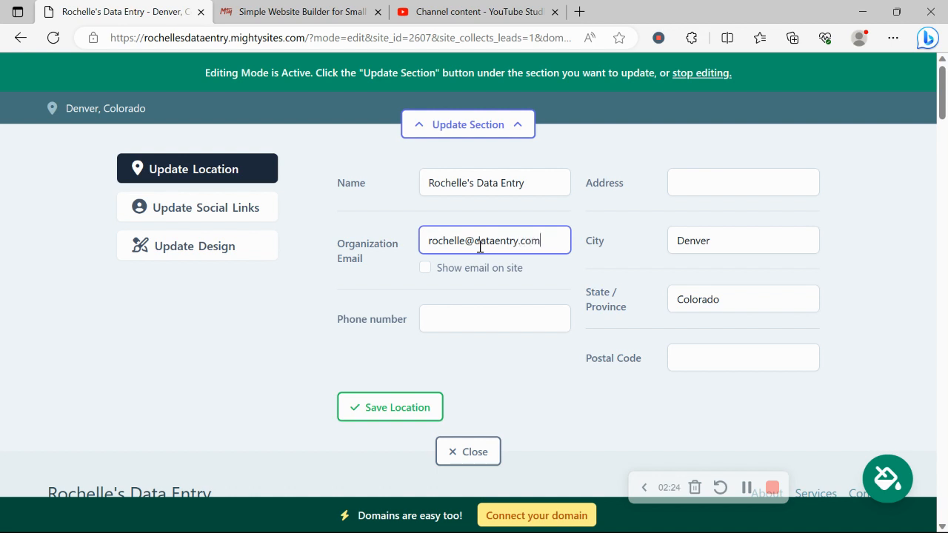
click(425, 268)
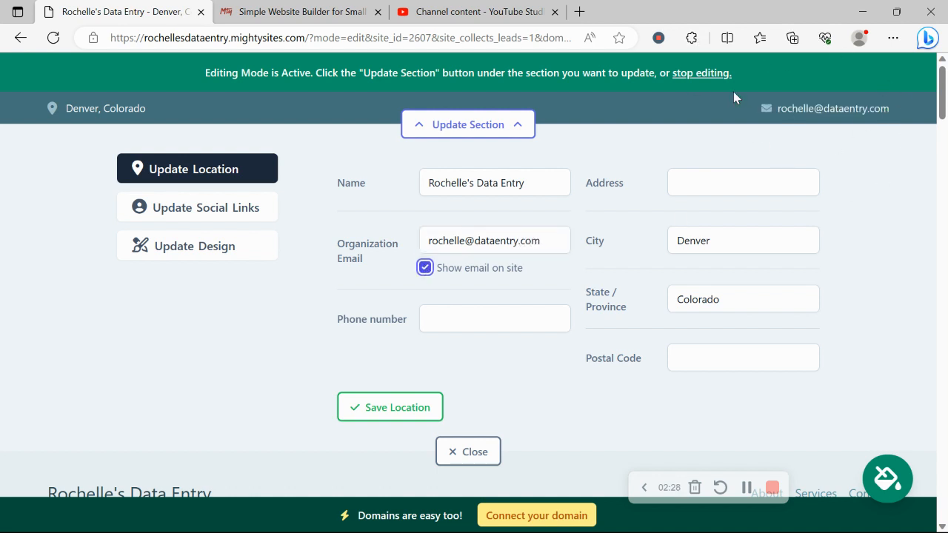
Add the phone number and the suggested street address, then save the location.
click(479, 323)
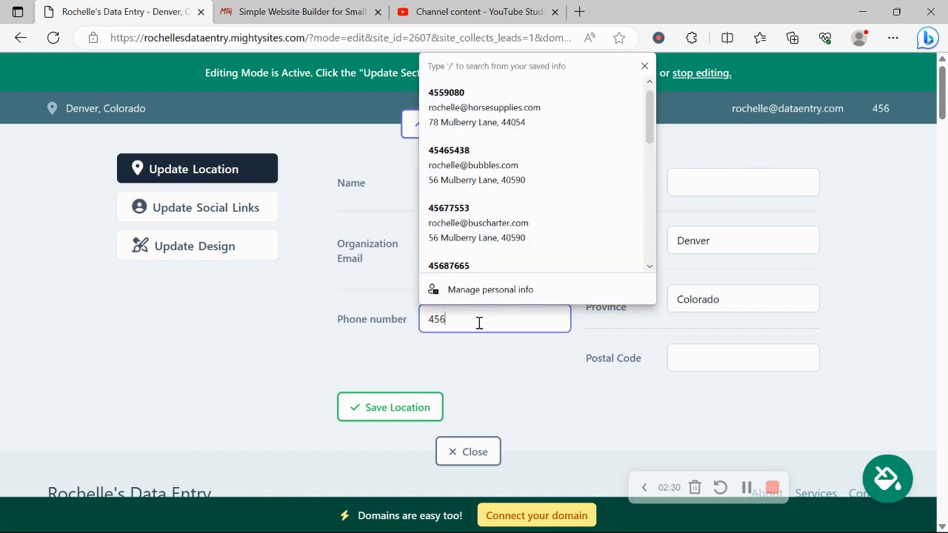
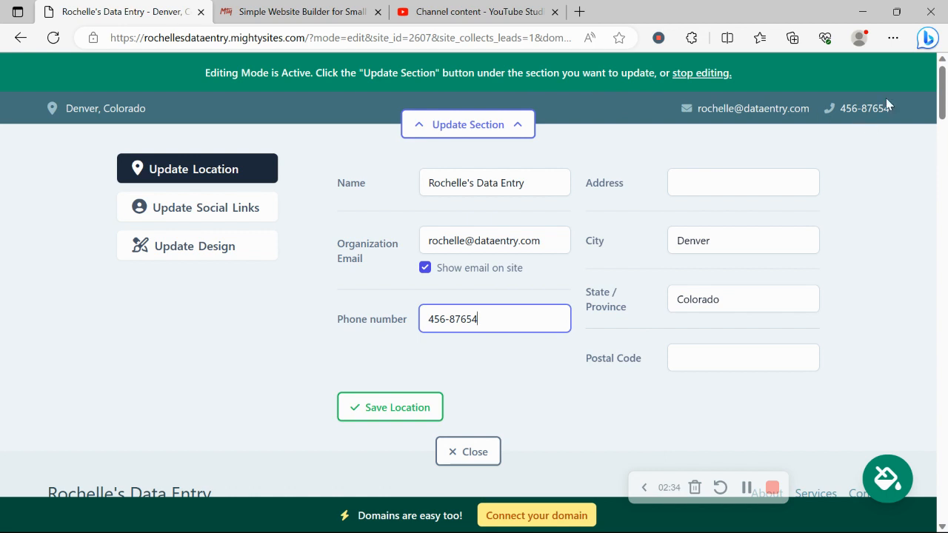
click(743, 182)
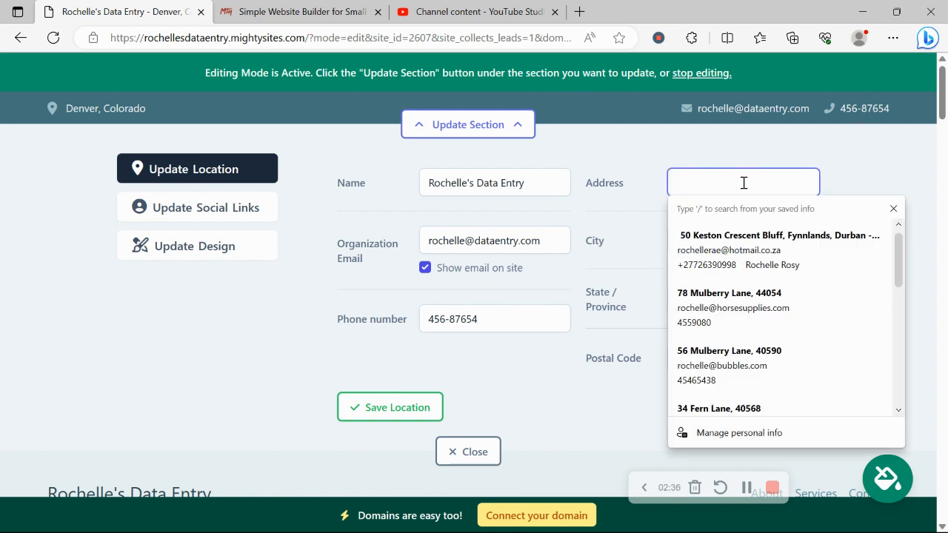
text(234)
key(BackSpace)
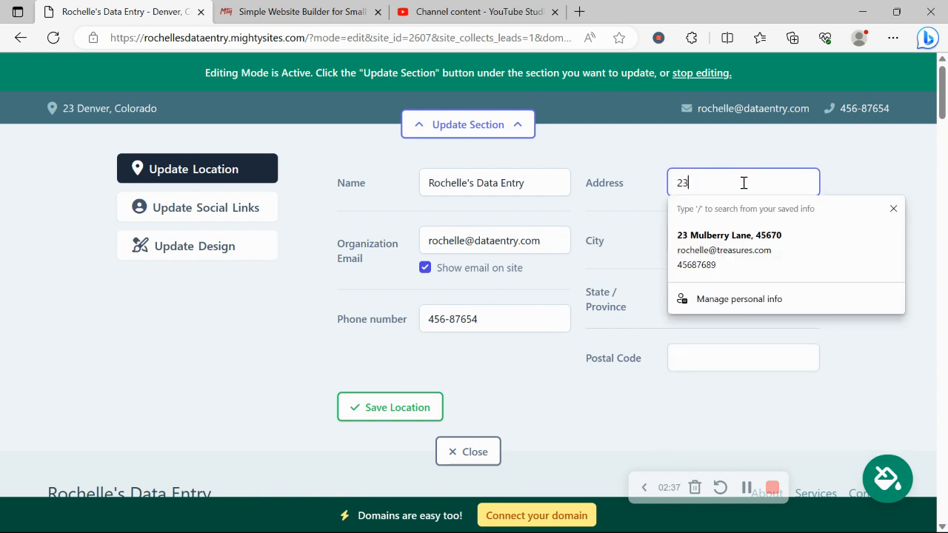
click(747, 243)
click(397, 408)
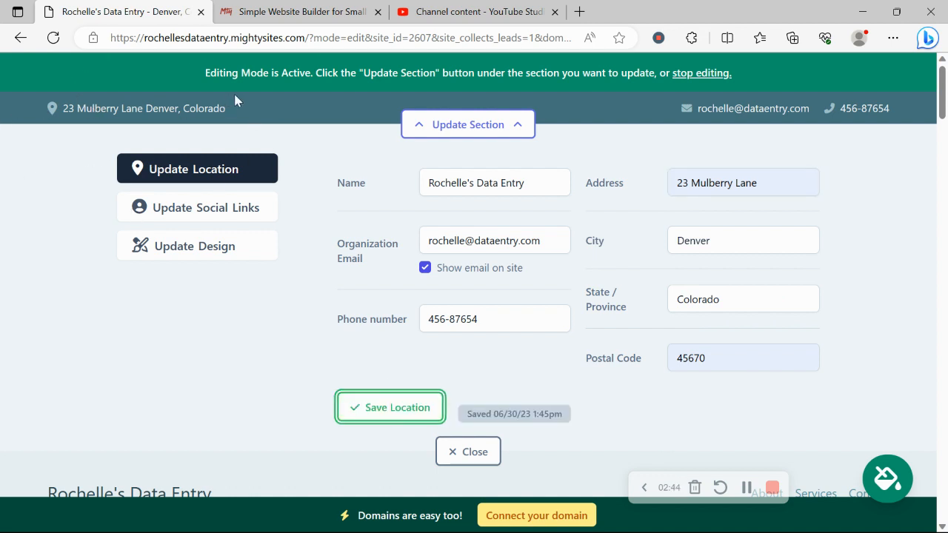
Add the Instagram handle 'mightysites' to the social links, save, and close the editor.
click(244, 207)
click(409, 185)
text(migh)
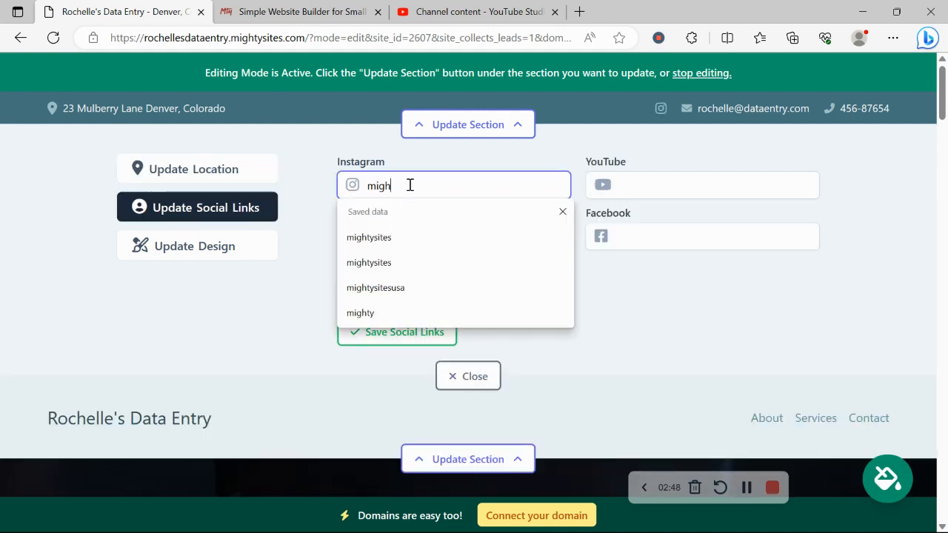
text(tysite)
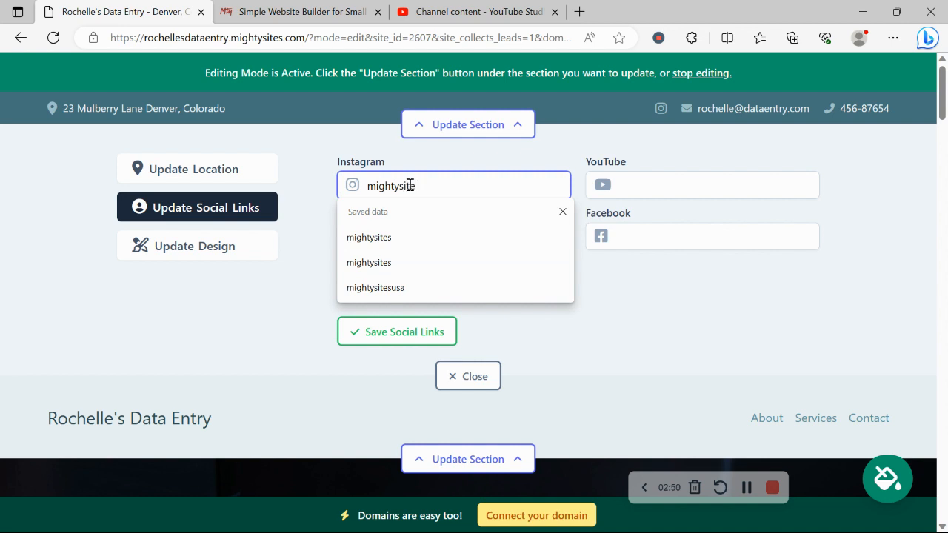
text(s)
click(404, 334)
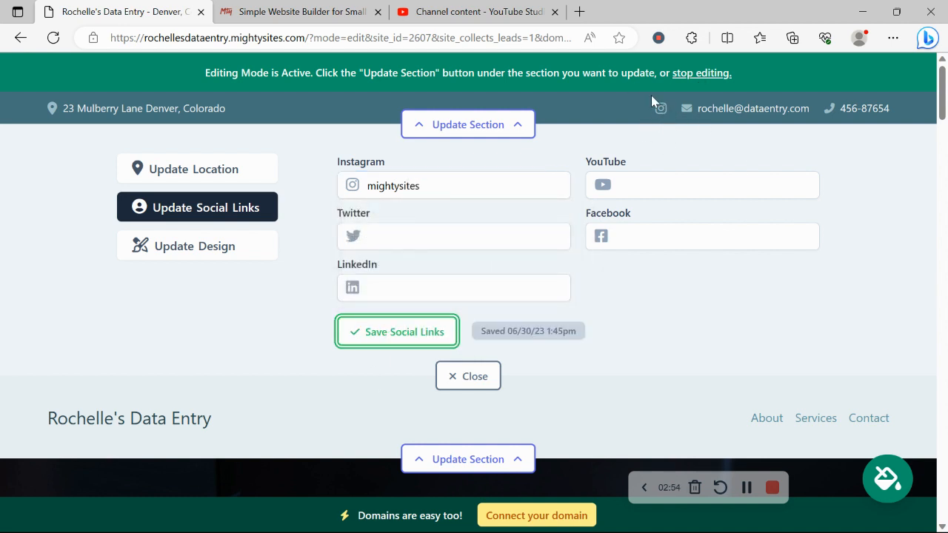
click(485, 381)
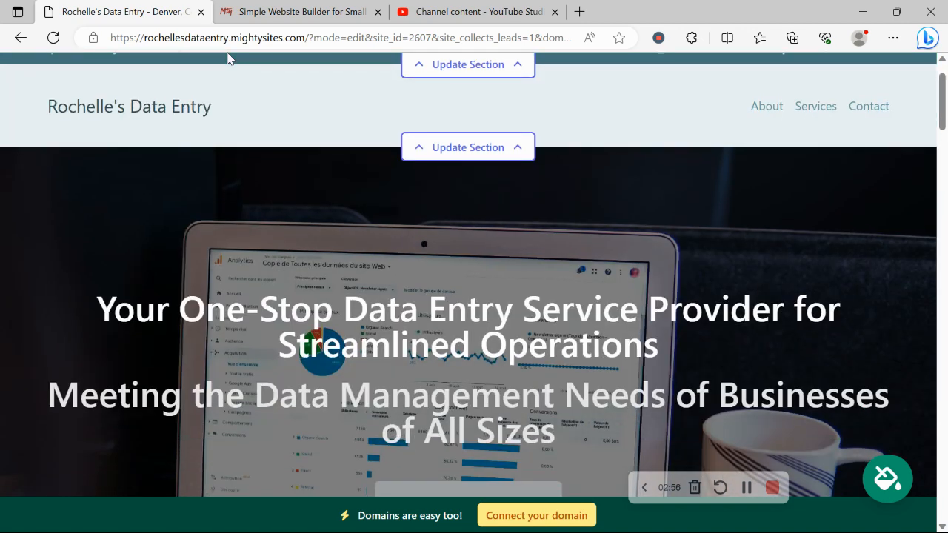
Upload the Mighty Sites logo image from Pictures as the header logo and save it.
click(469, 150)
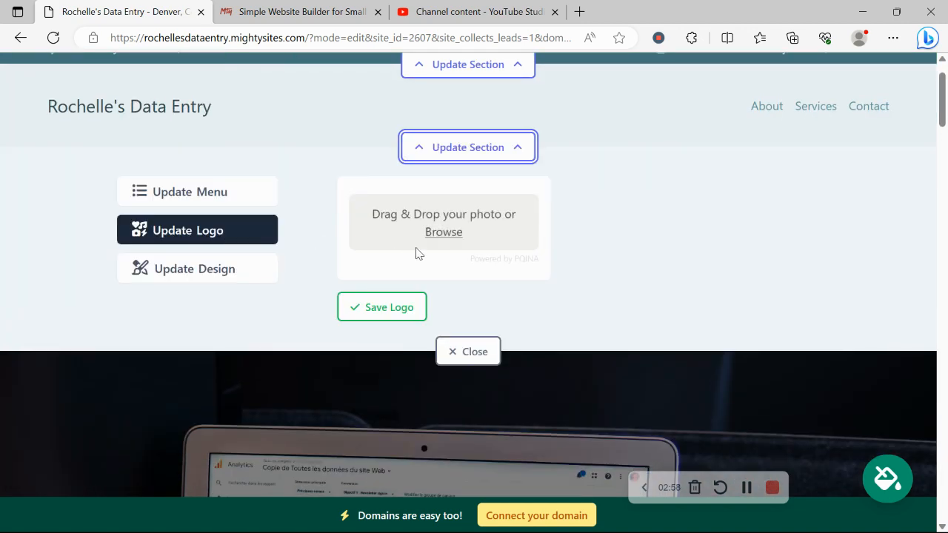
click(450, 241)
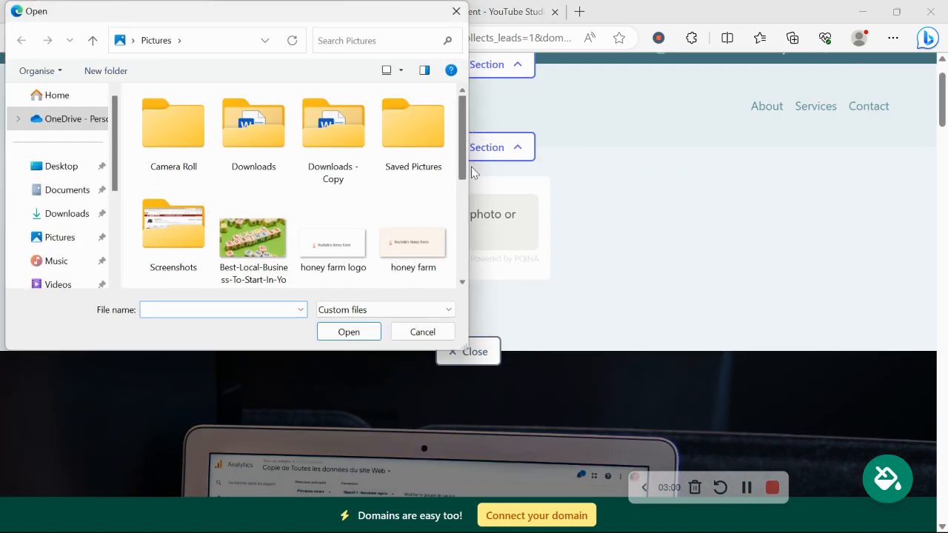
scroll(252, 138, down, 5)
double_click(252, 137)
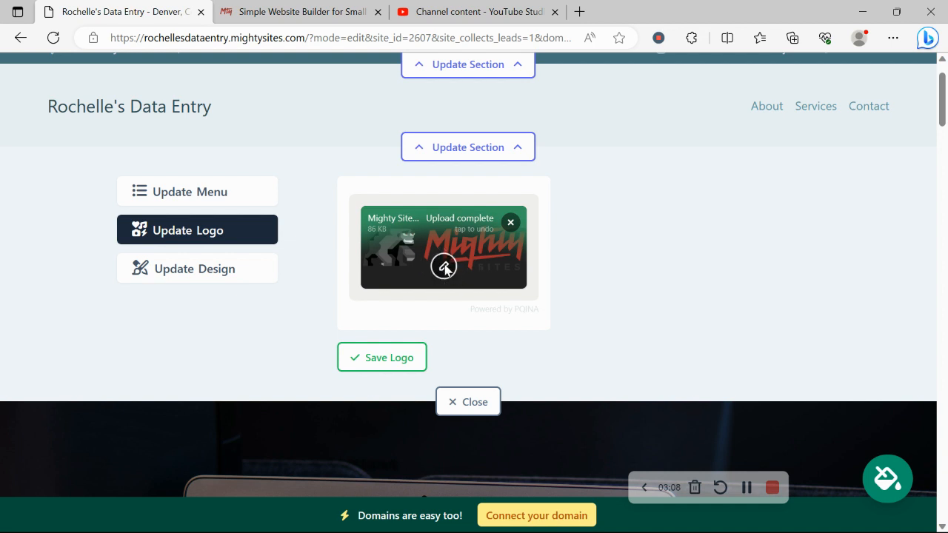
click(395, 363)
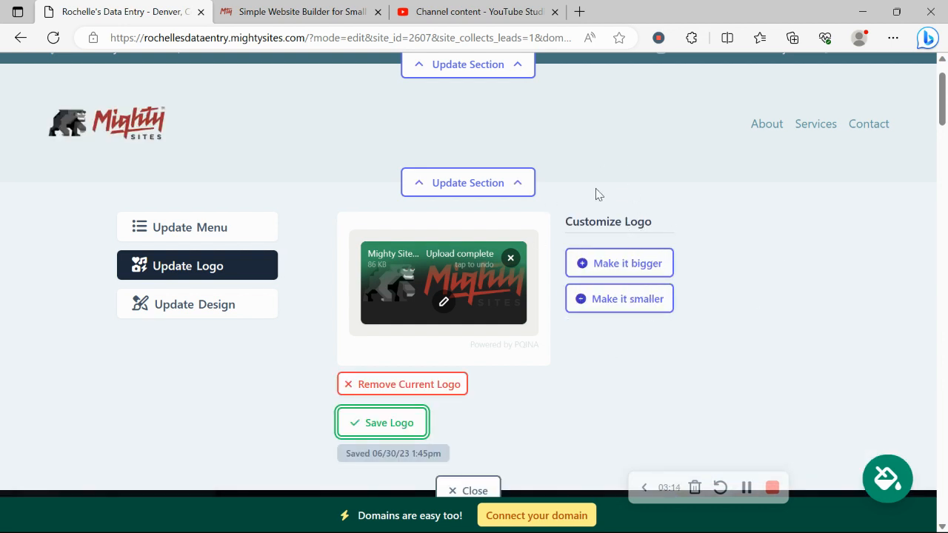
Pick the bright blue colour theme from the theme options and save it for the site.
scroll(597, 254, down, 10)
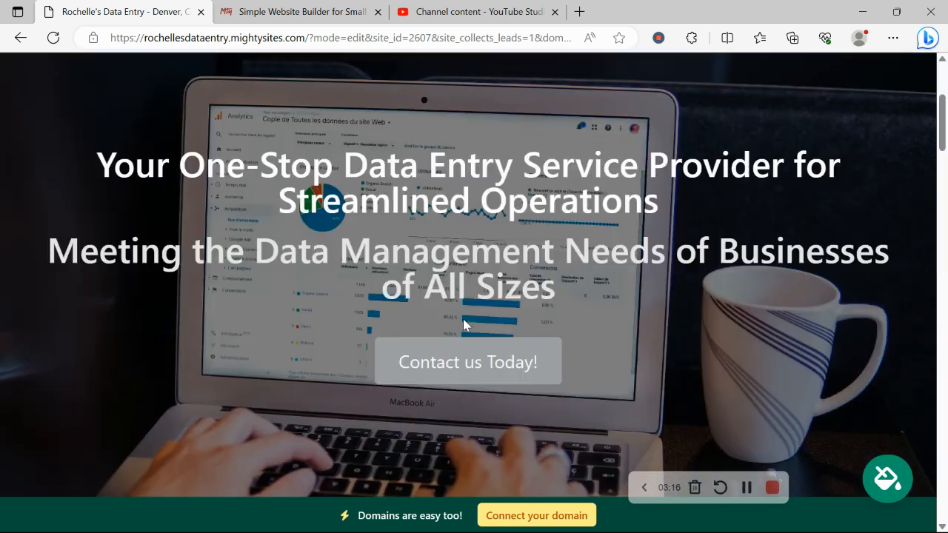
scroll(313, 227, up, 3)
scroll(313, 227, down, 9)
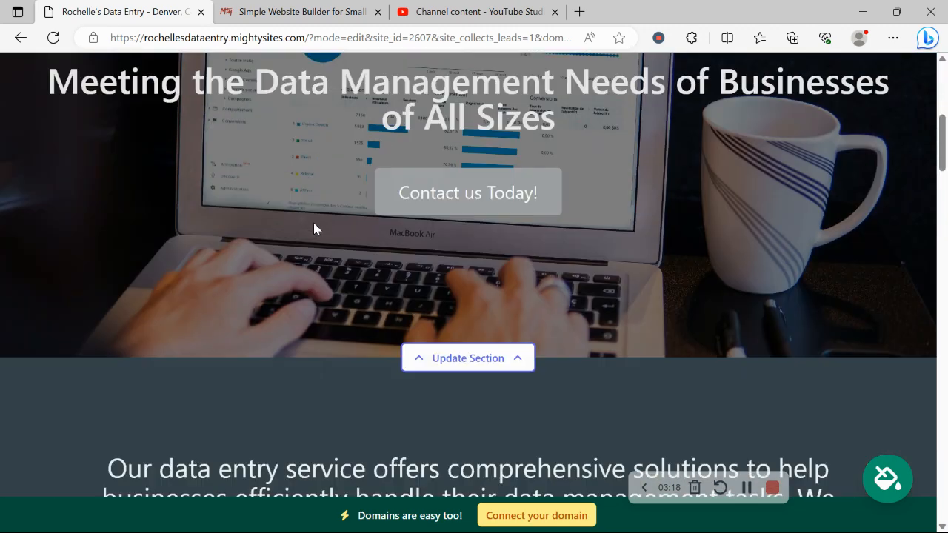
scroll(315, 222, down, 1)
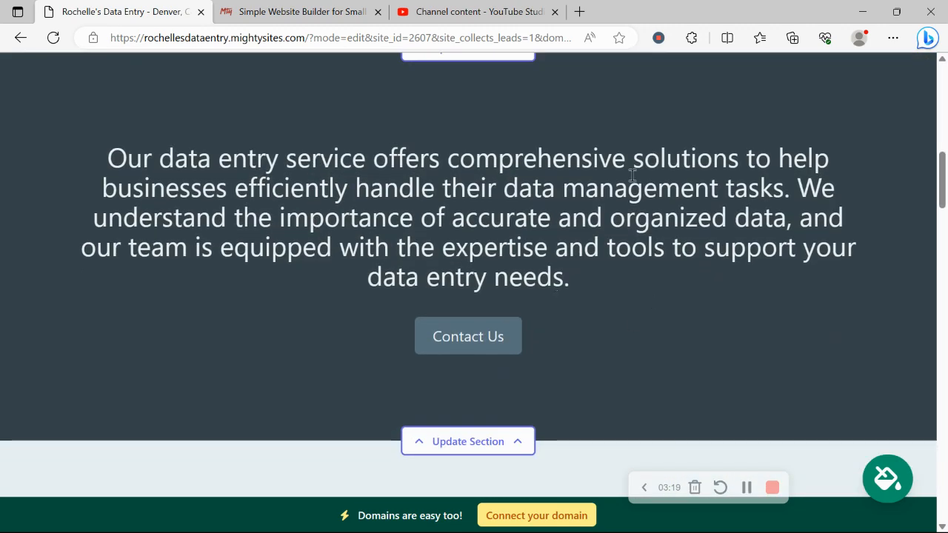
click(907, 480)
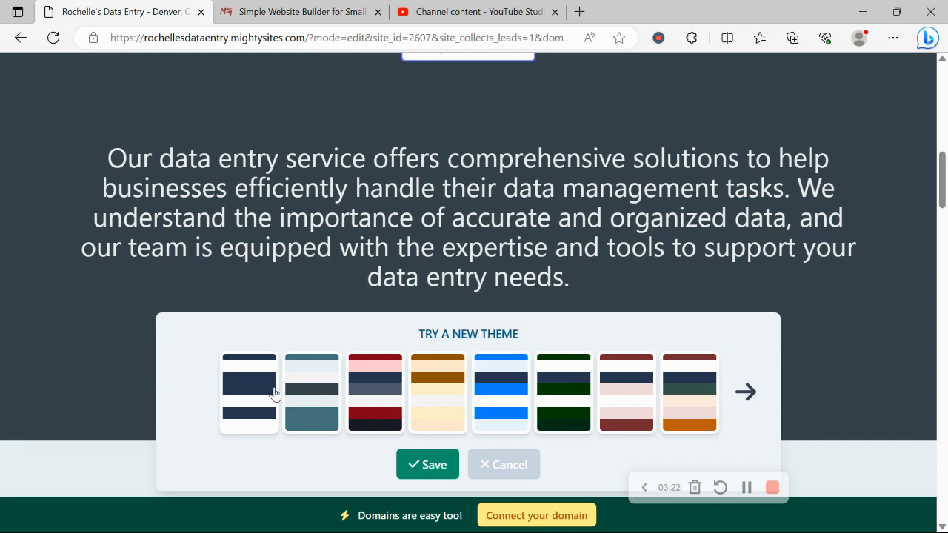
click(484, 399)
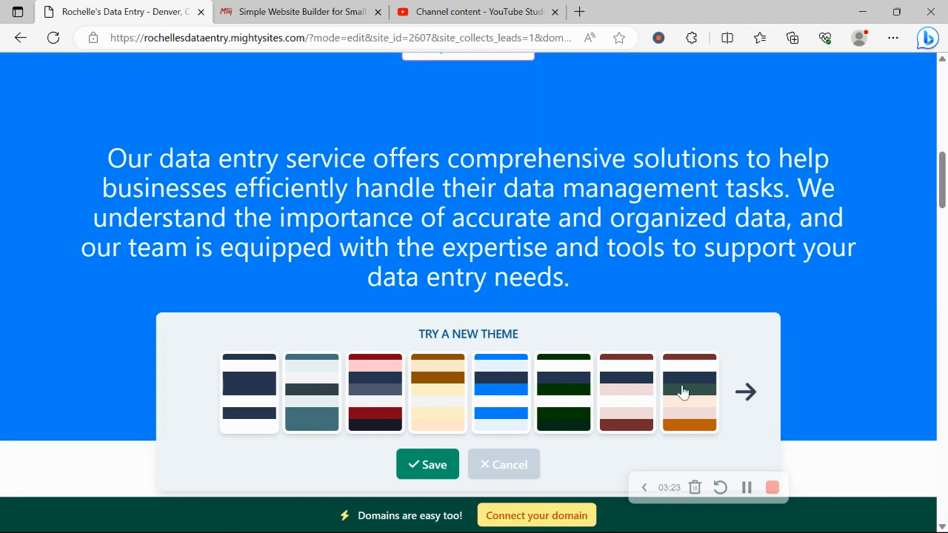
click(753, 408)
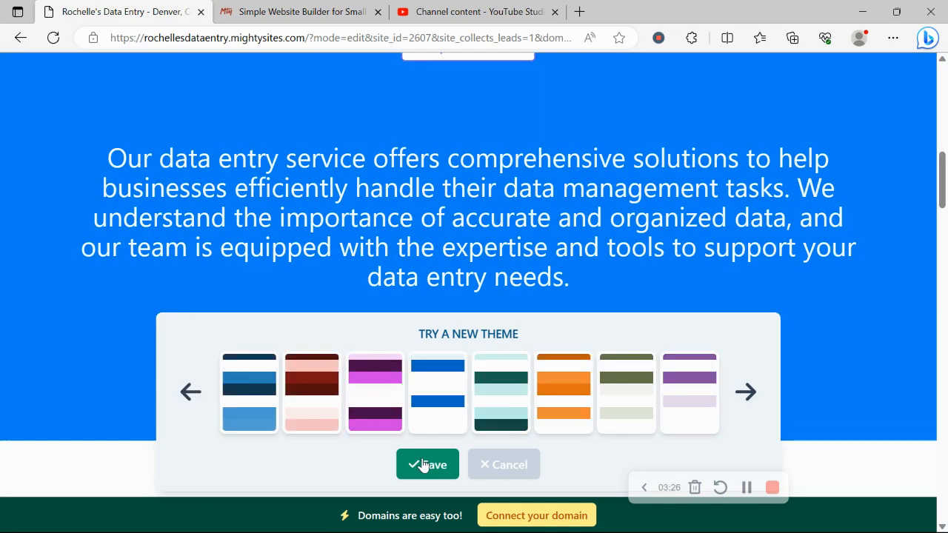
click(423, 464)
scroll(264, 252, up, 4)
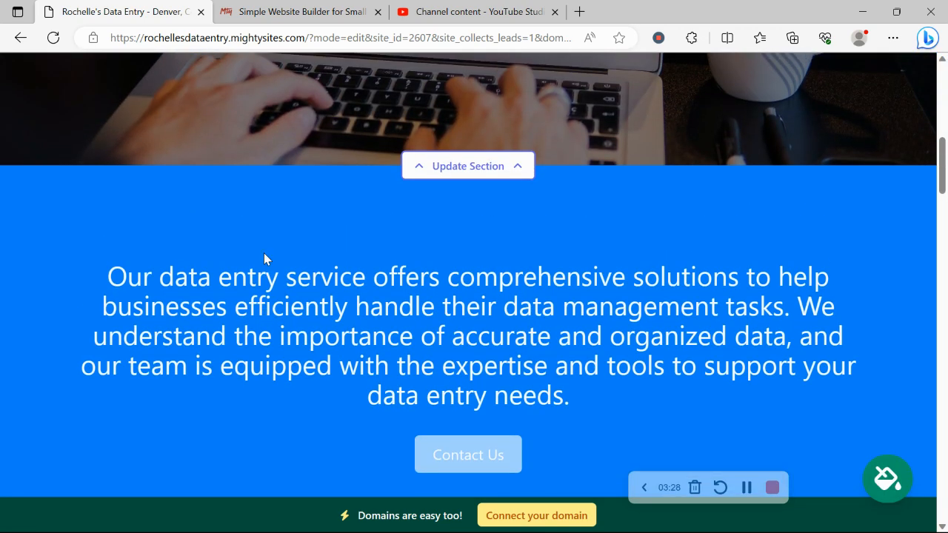
scroll(263, 256, up, 2)
scroll(264, 252, down, 4)
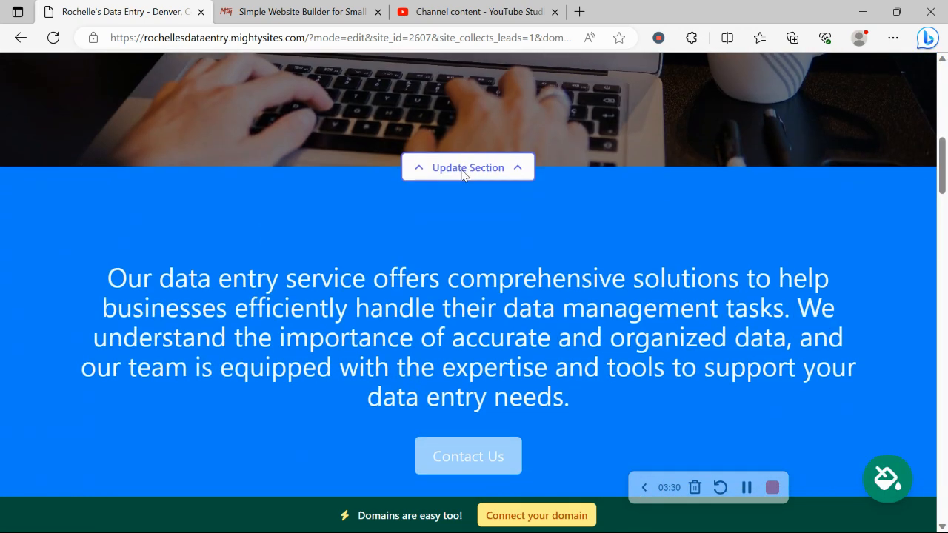
Open the hero image options, browse the stock photo library, then return to all photo options.
click(522, 167)
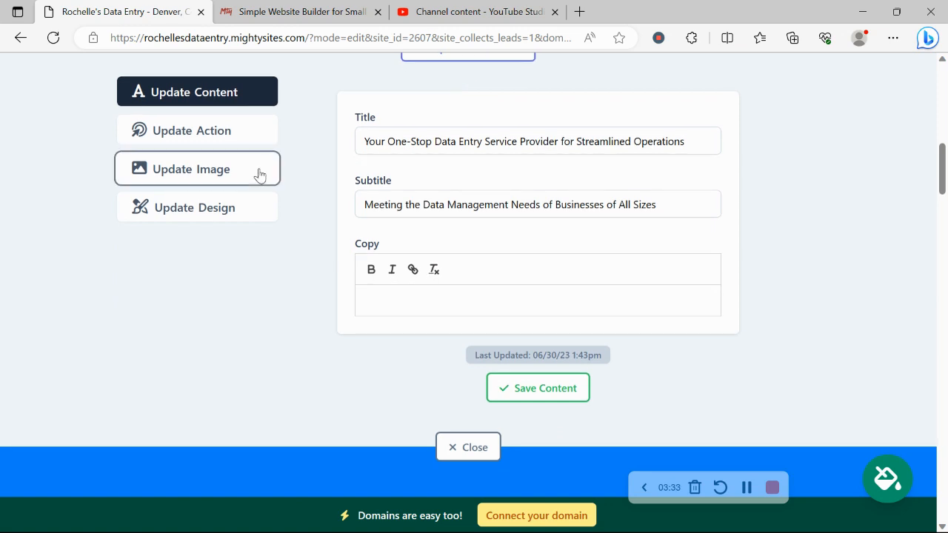
click(258, 175)
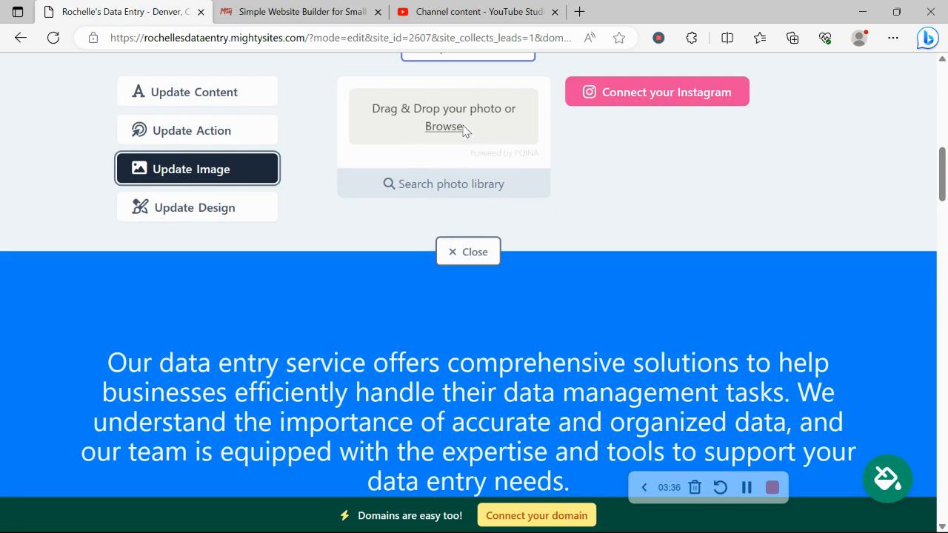
scroll(452, 148, up, 2)
click(487, 305)
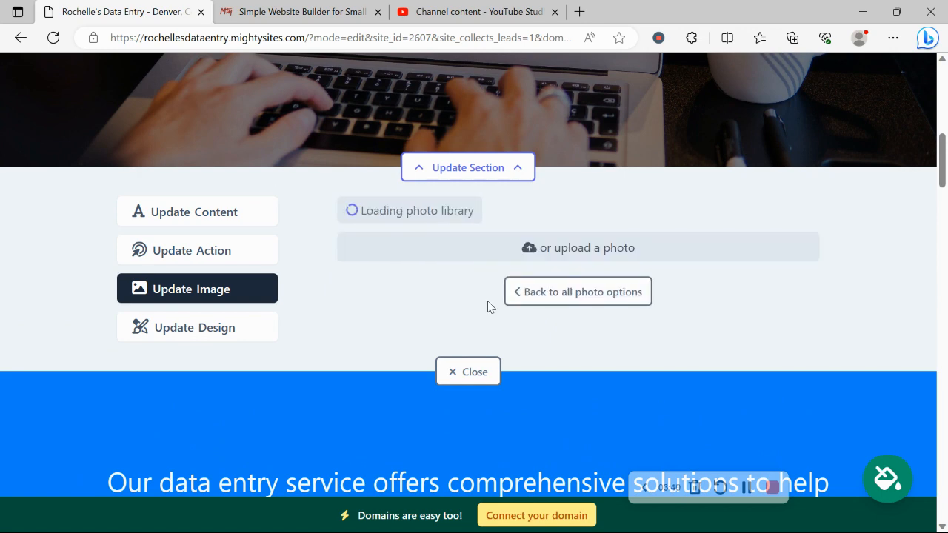
scroll(856, 222, down, 4)
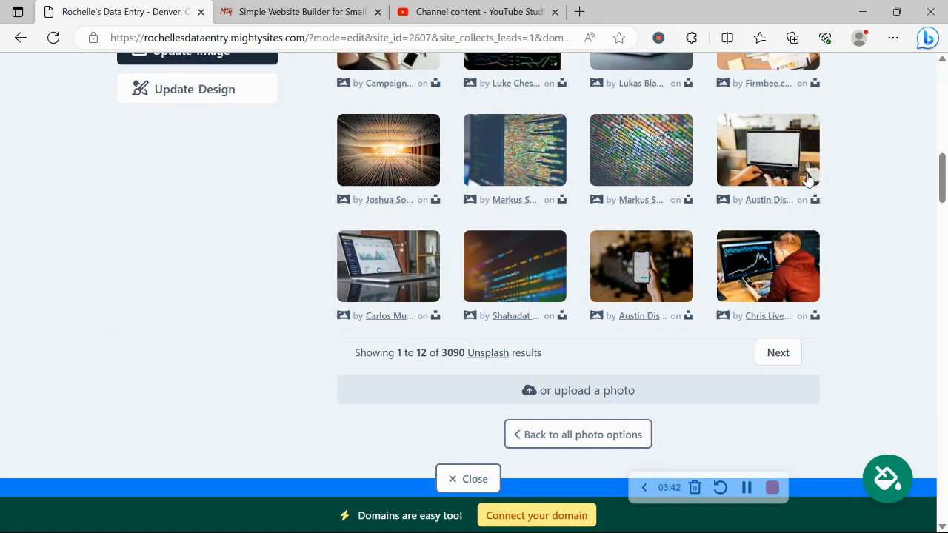
click(617, 435)
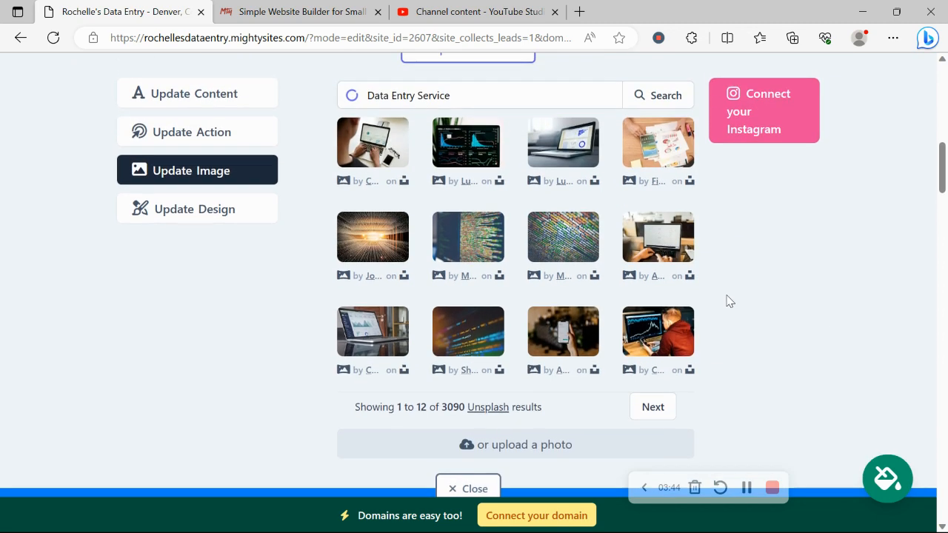
scroll(689, 171, up, 3)
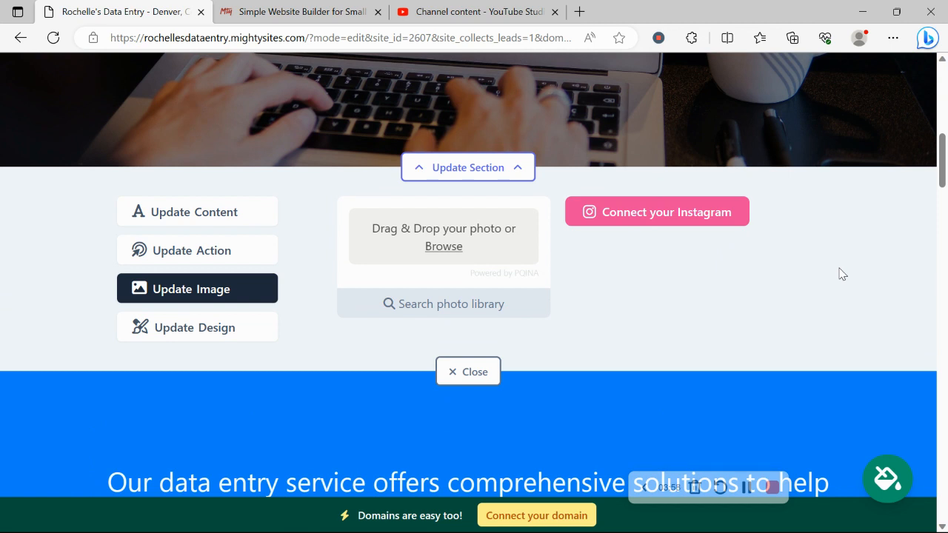
scroll(842, 274, up, 2)
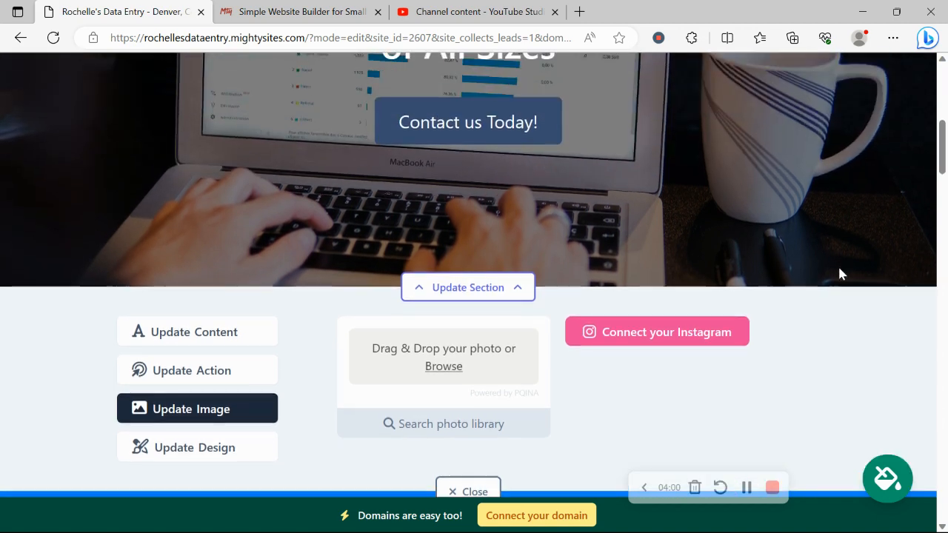
scroll(383, 213, down, 3)
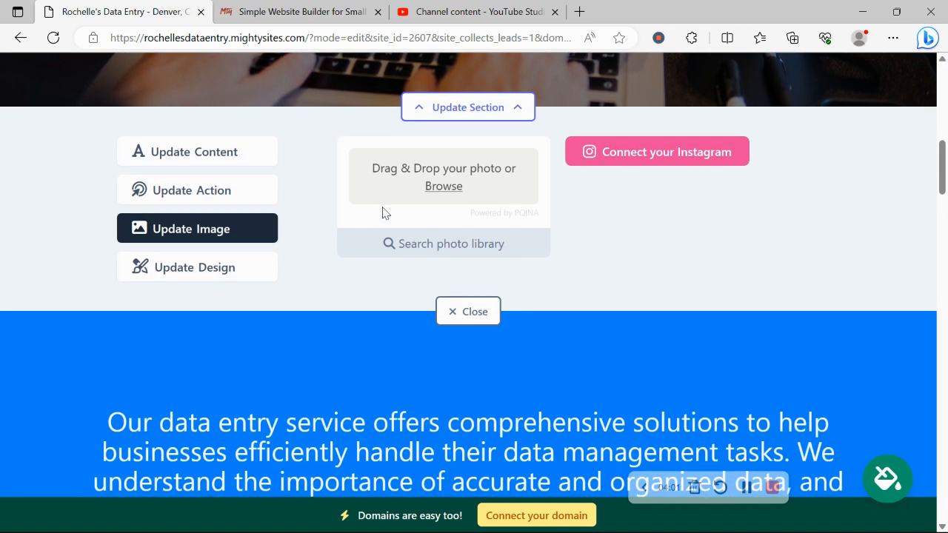
Check that the 'Contact us Today!' button links to the Lead Form, cancel unchanged, then edit the hero title.
click(219, 184)
scroll(218, 183, up, 3)
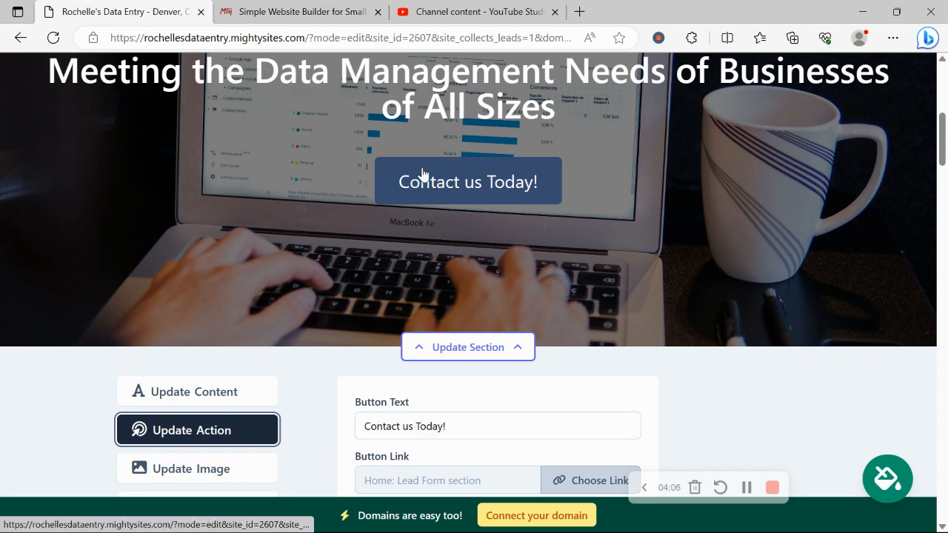
scroll(422, 174, down, 2)
click(481, 245)
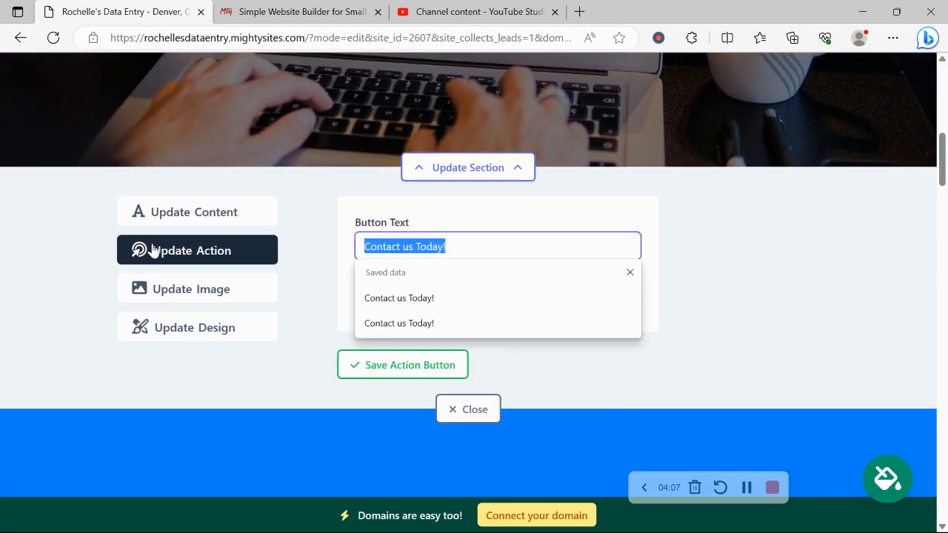
click(797, 269)
click(610, 299)
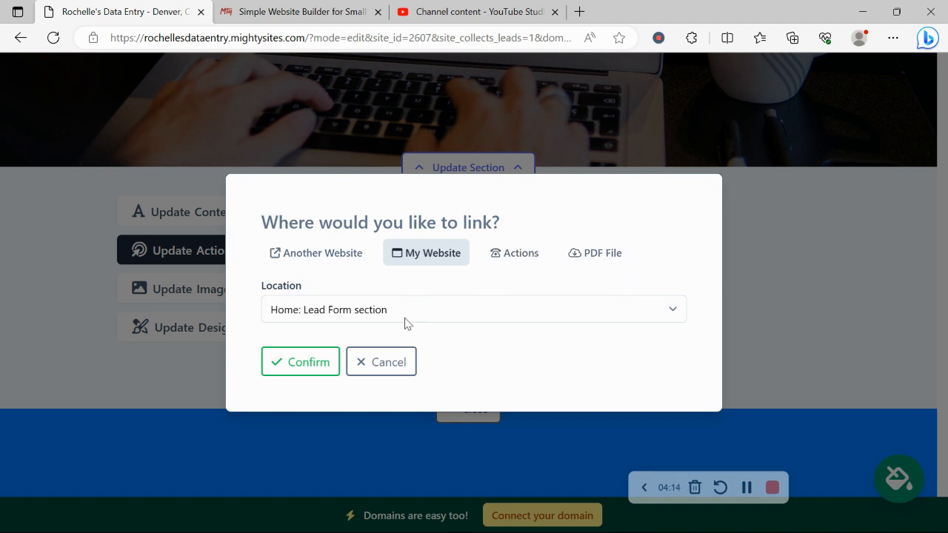
click(399, 362)
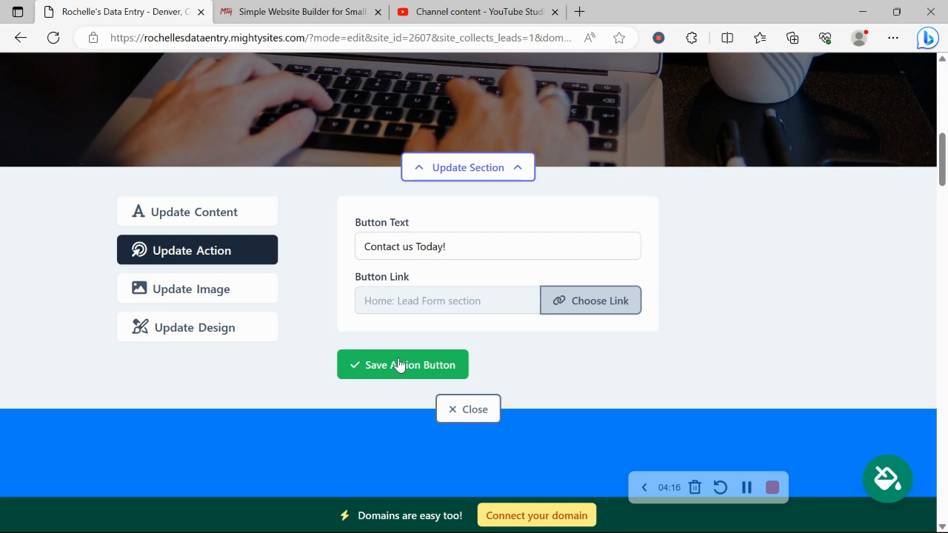
click(225, 213)
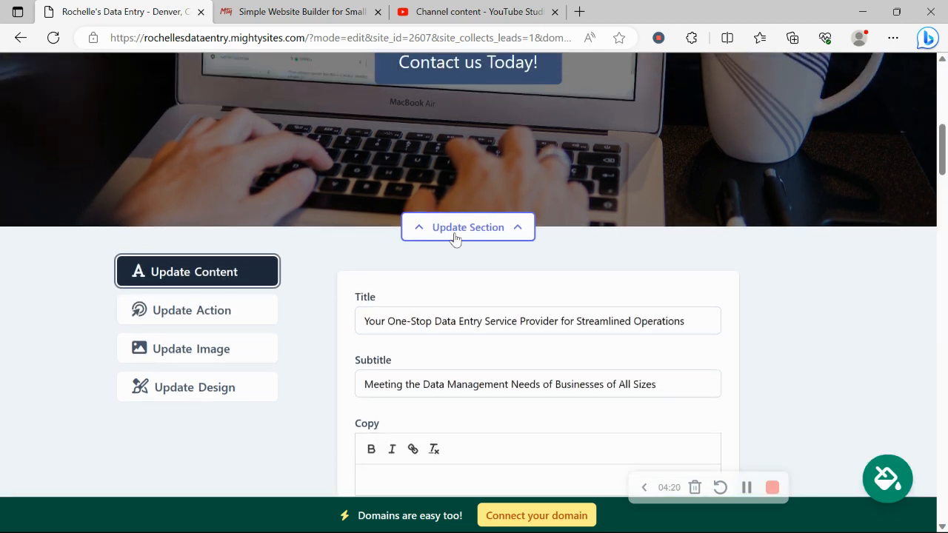
drag(364, 297, 672, 378)
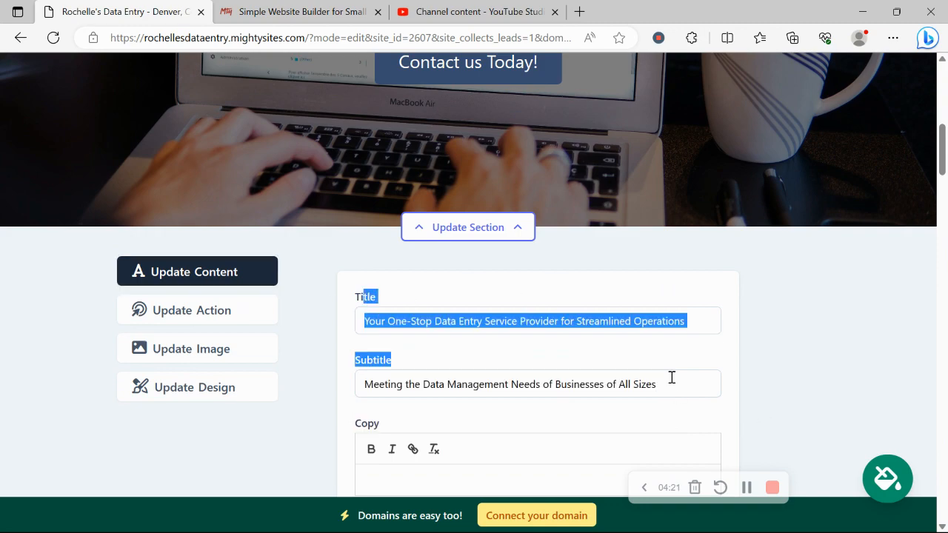
click(792, 362)
scroll(791, 359, up, 3)
scroll(498, 211, down, 15)
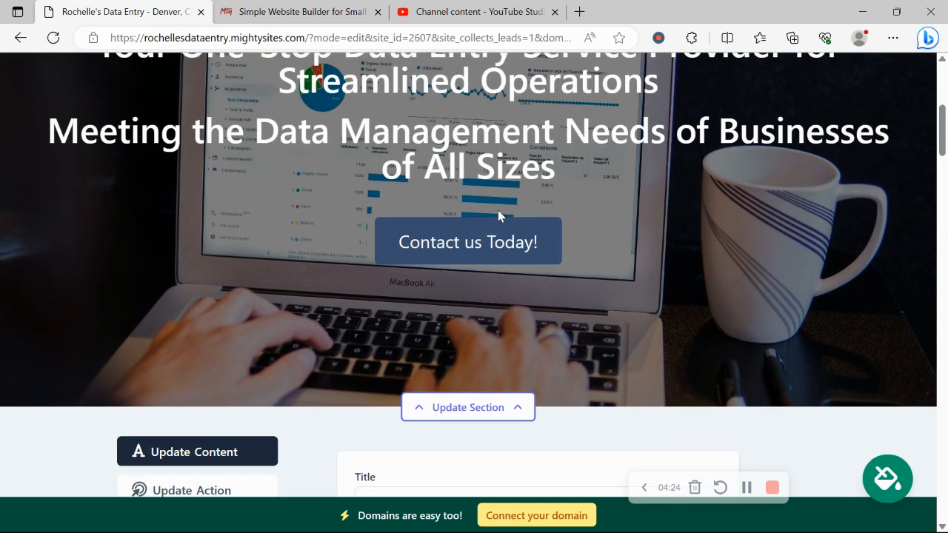
scroll(498, 214, down, 10)
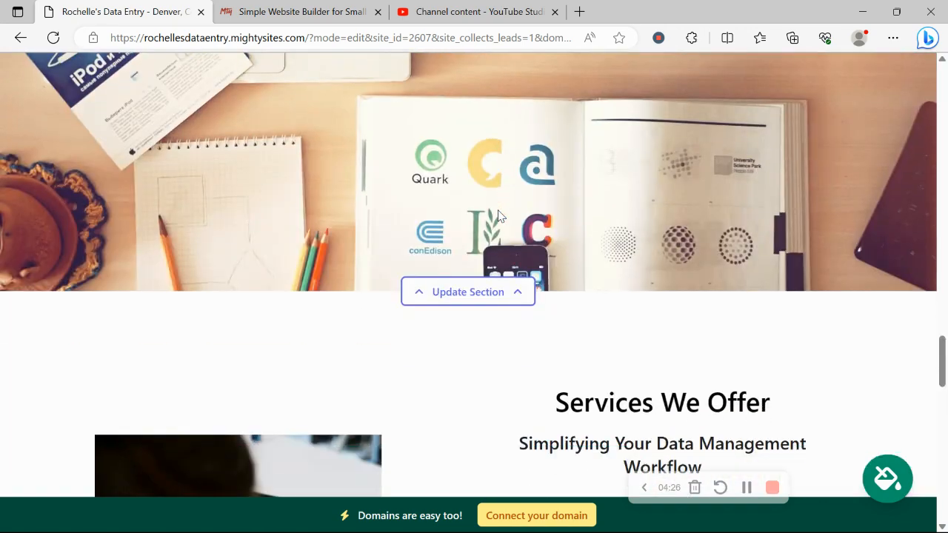
scroll(498, 215, down, 2)
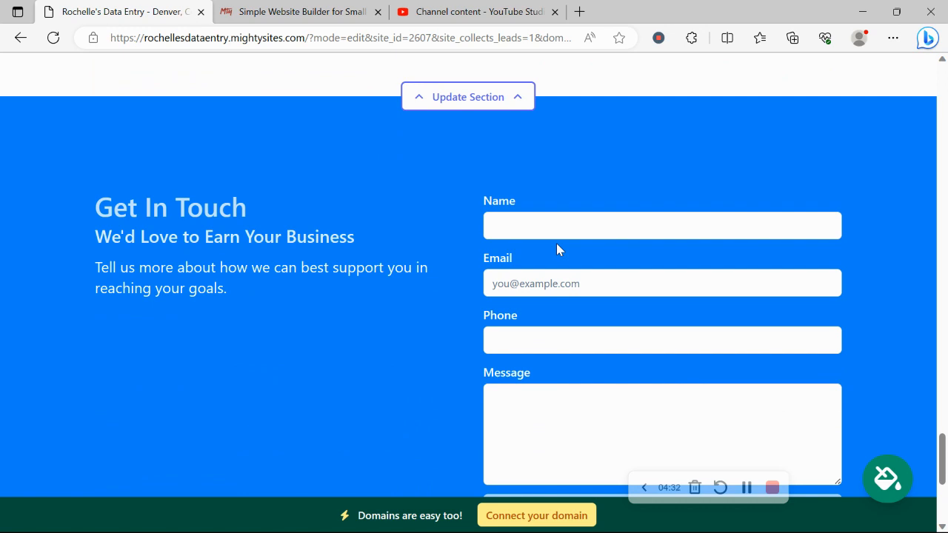
scroll(557, 246, down, 3)
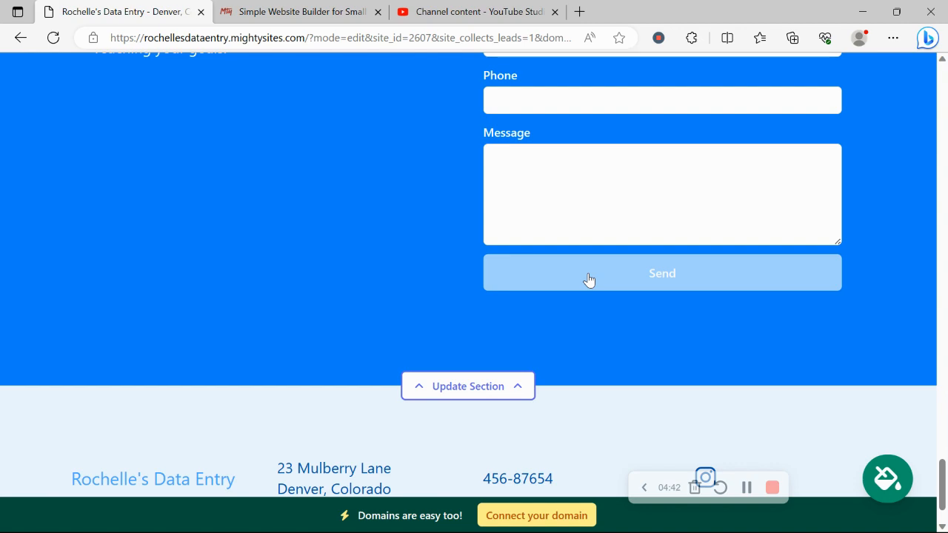
scroll(588, 278, down, 2)
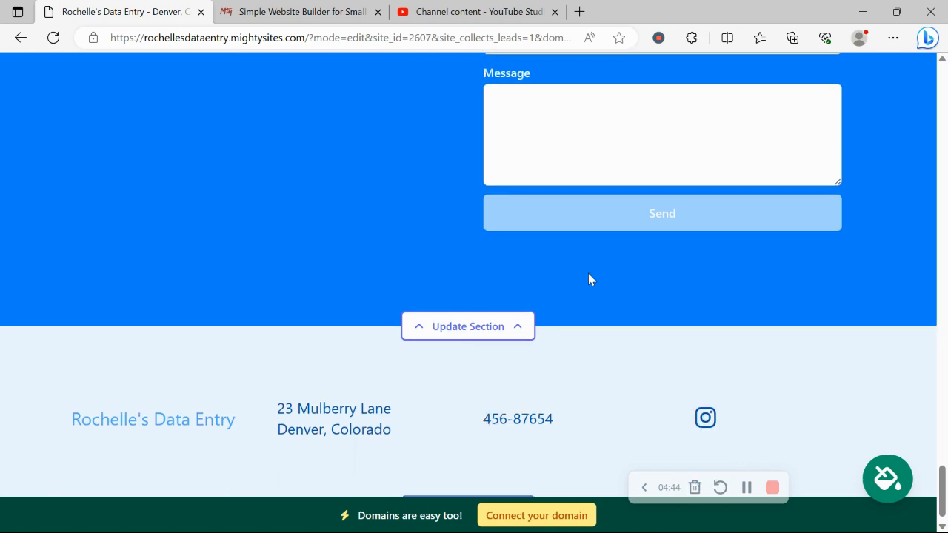
scroll(587, 278, up, 15)
scroll(588, 278, up, 4)
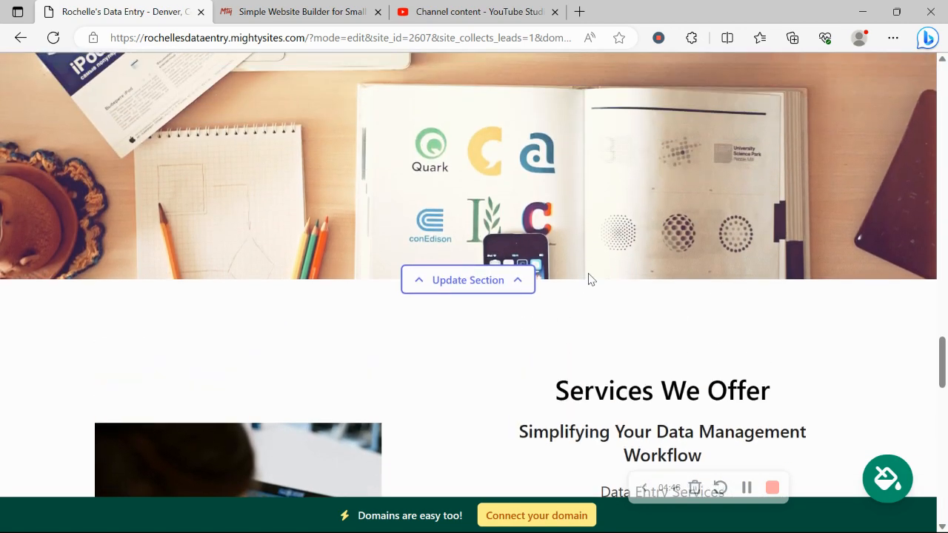
Return from the domain page to the dashboard and view the live mightysites.com site in a new tab.
click(552, 512)
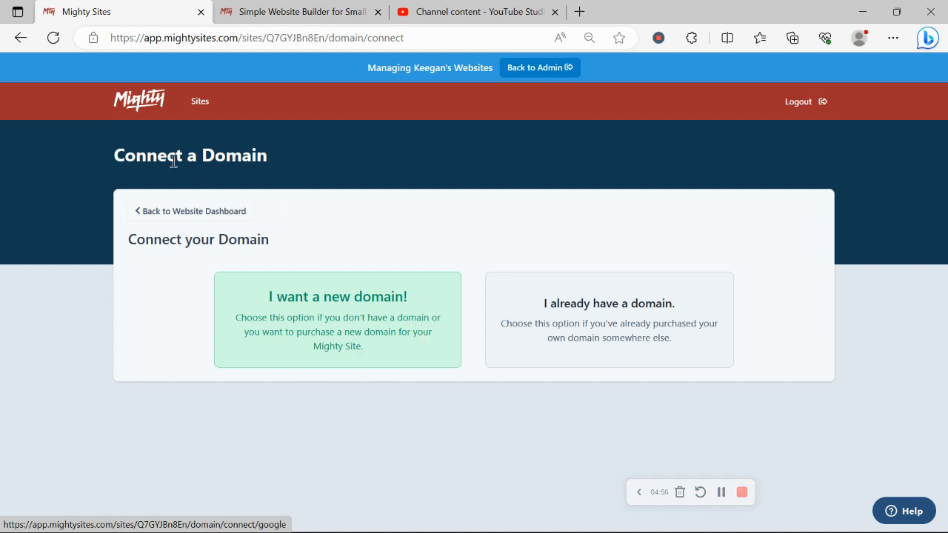
click(228, 212)
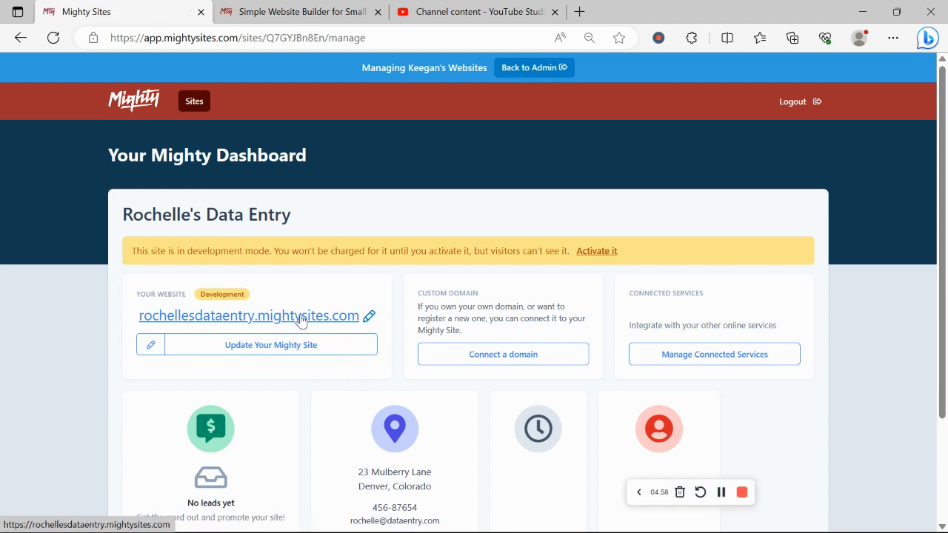
click(300, 317)
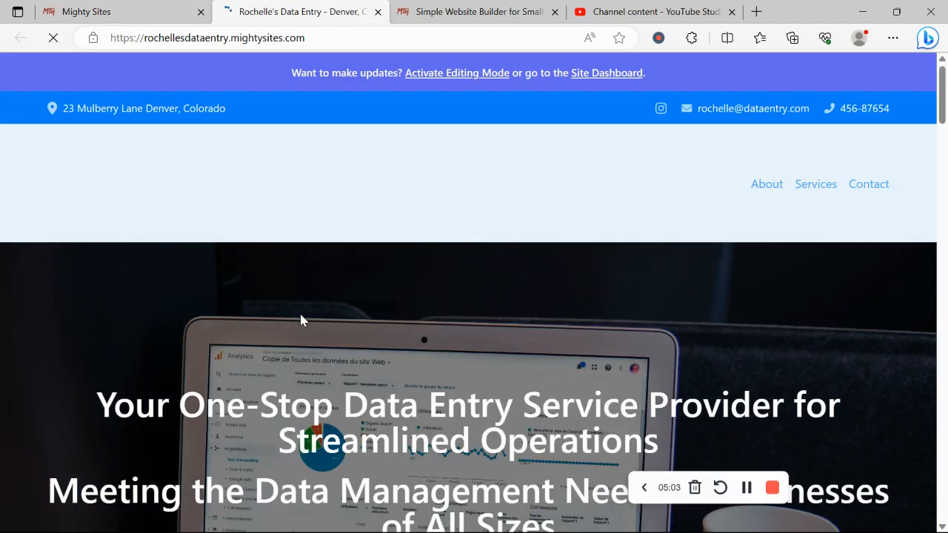
scroll(299, 320, down, 10)
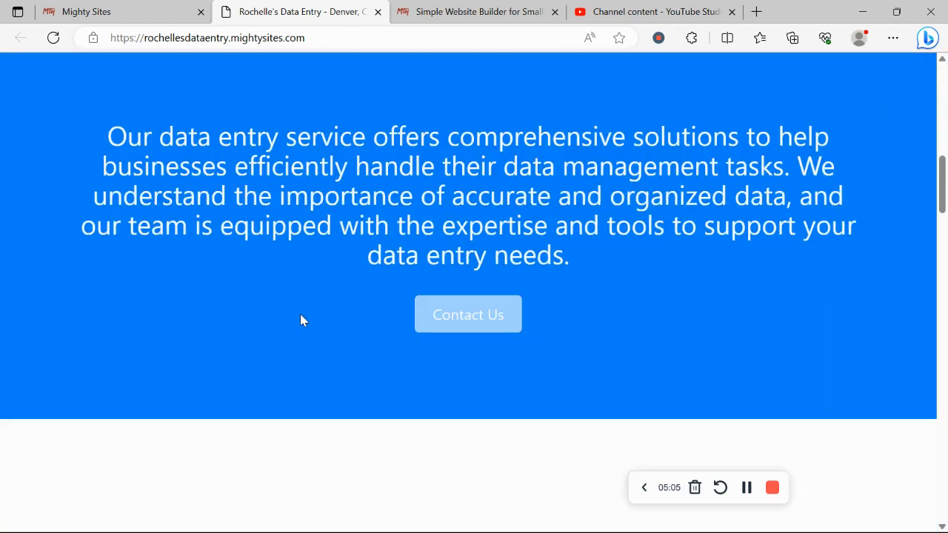
scroll(300, 320, down, 6)
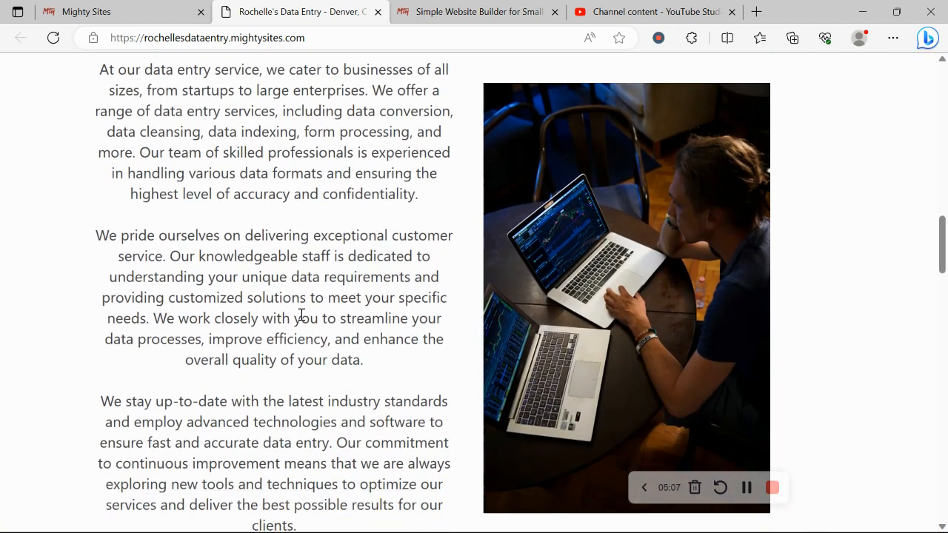